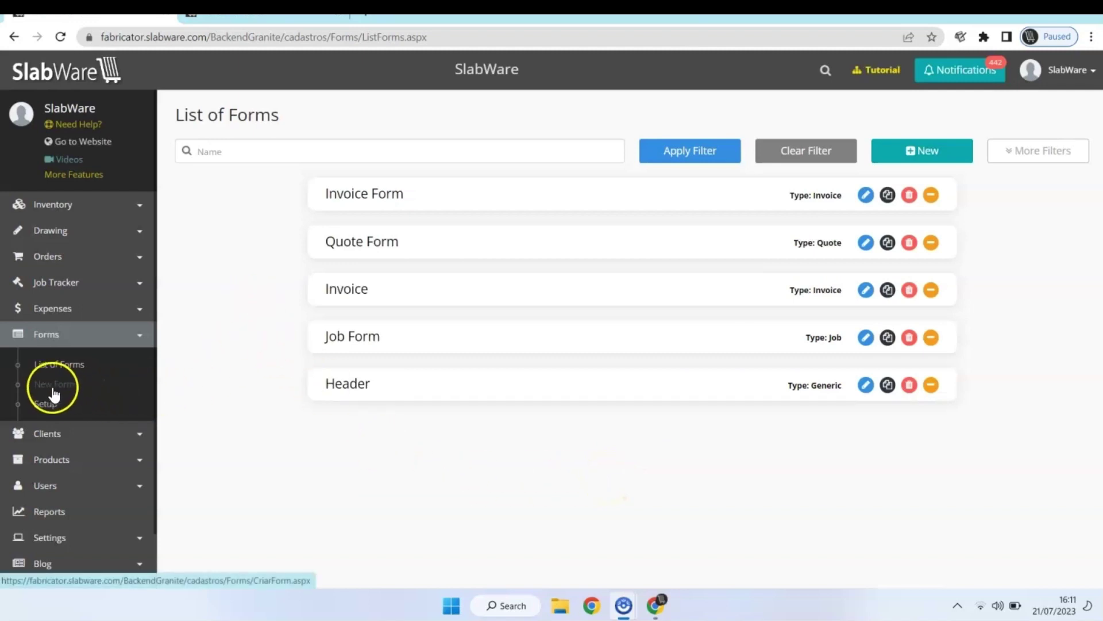
Create a form named 'Invoice FORM' with form type Invoice.
{"action": "left_click", "coordinate": [895, 159]}
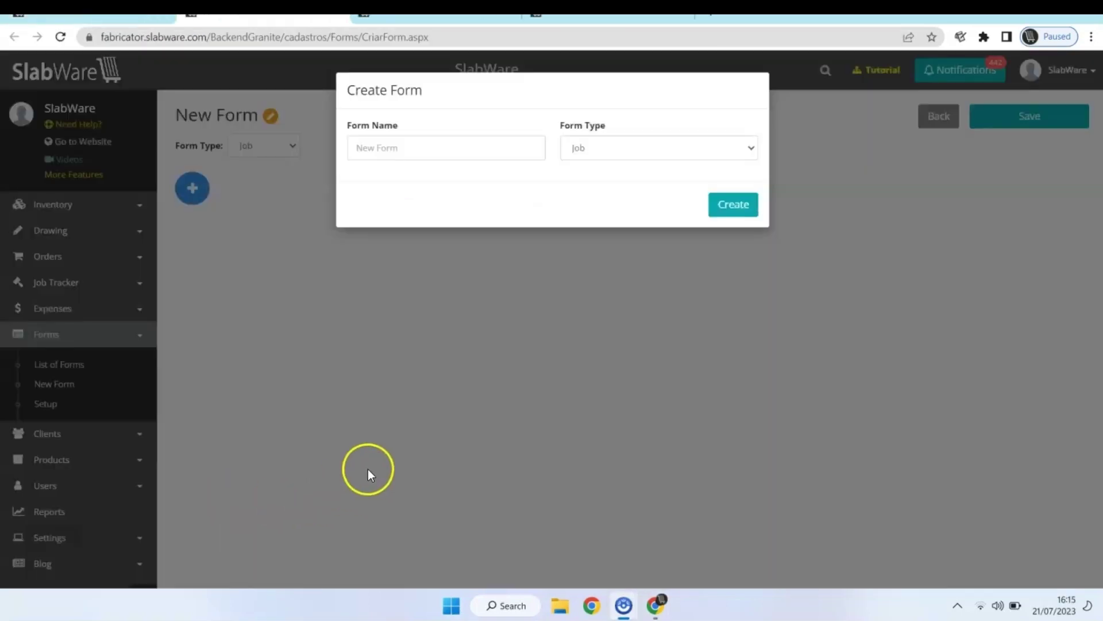
{"action": "left_click", "coordinate": [424, 147]}
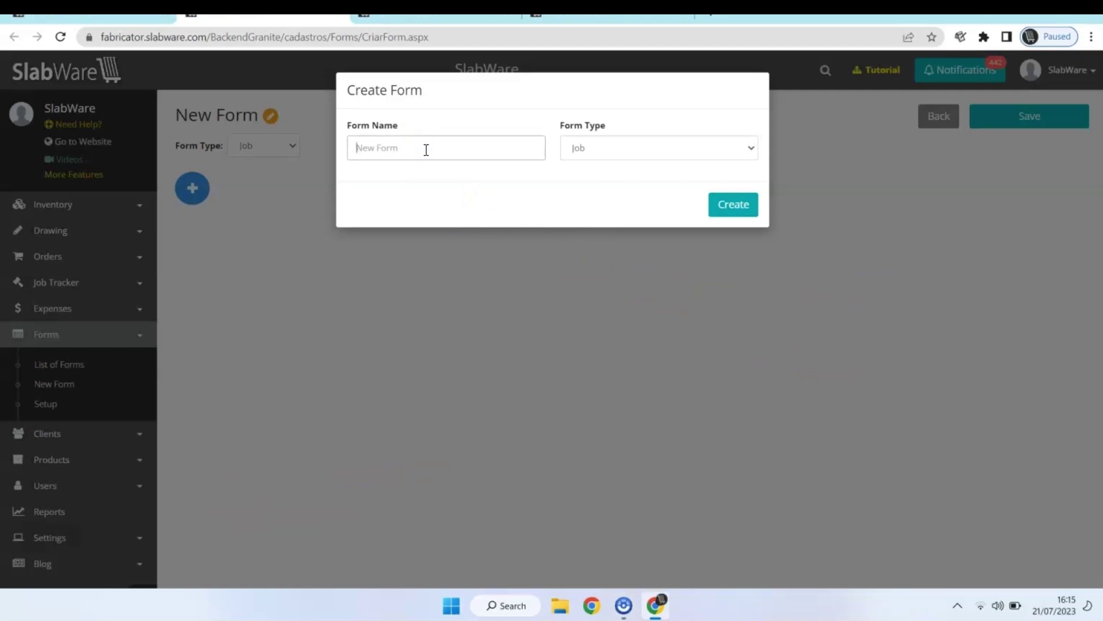
{"action": "type", "text": "Invoice FORM"}
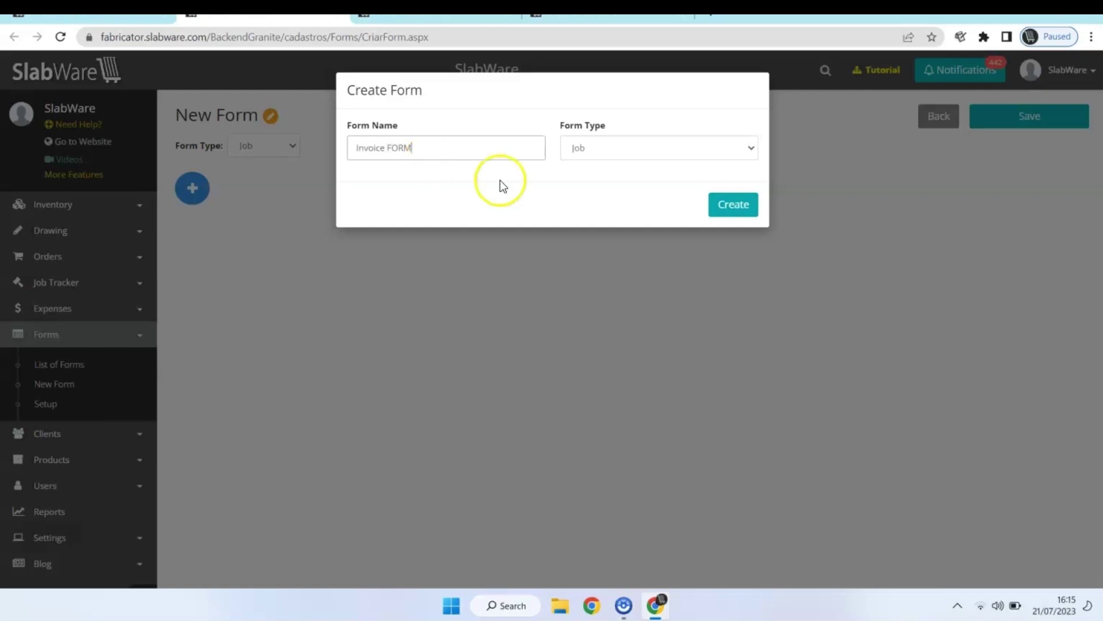
{"action": "left_click", "coordinate": [624, 150]}
{"action": "left_click", "coordinate": [624, 193]}
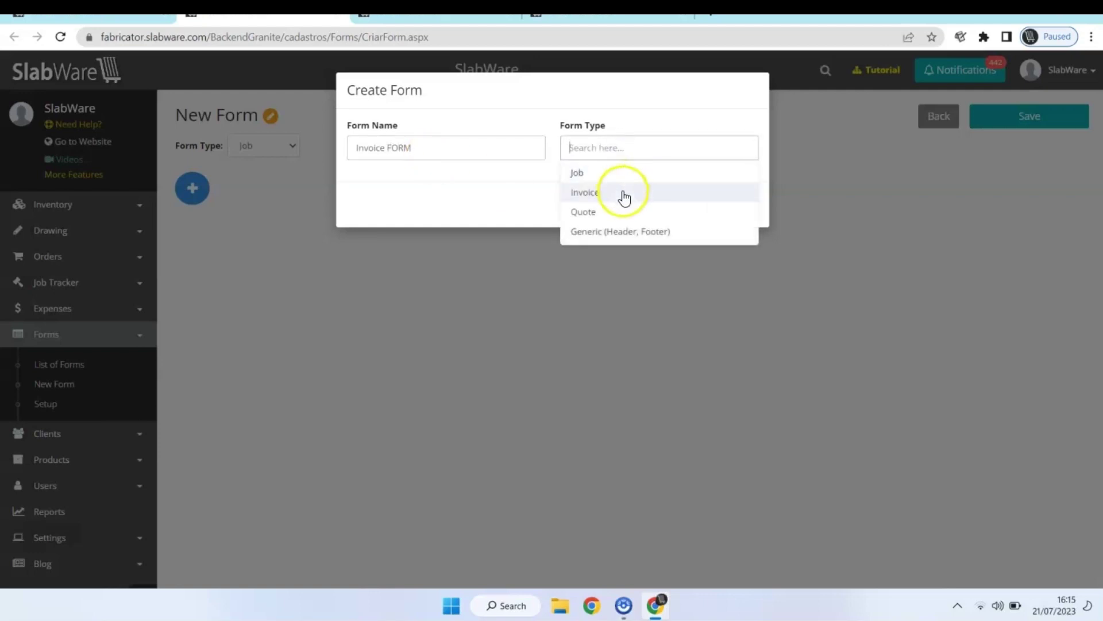
{"action": "left_click", "coordinate": [746, 212]}
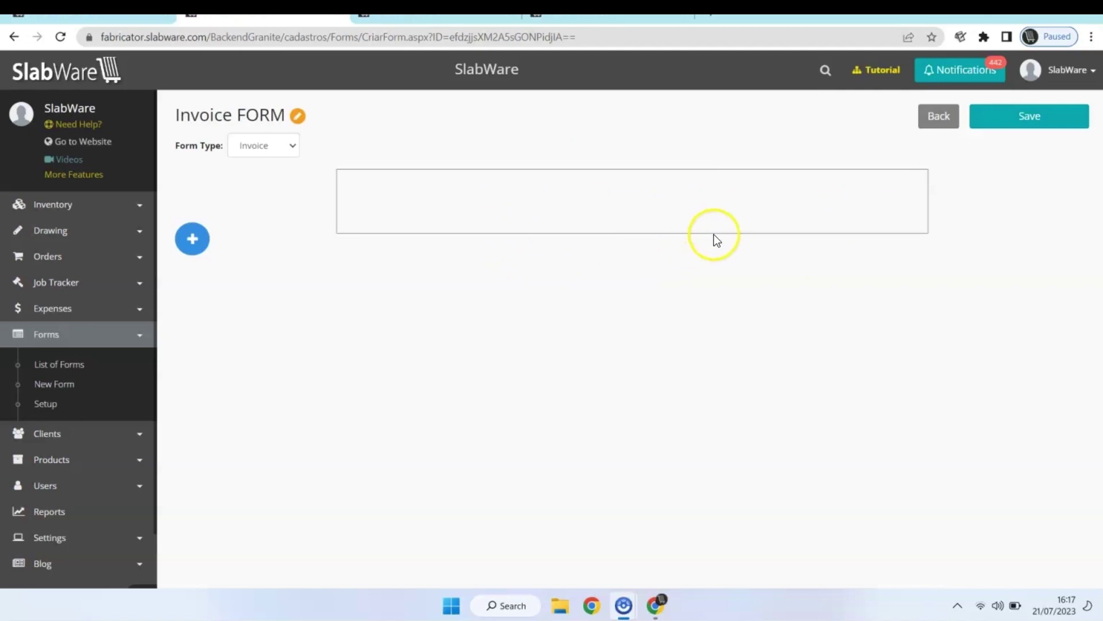
Add a new cell to the form and set its type to Company.
{"action": "left_click", "coordinate": [194, 241]}
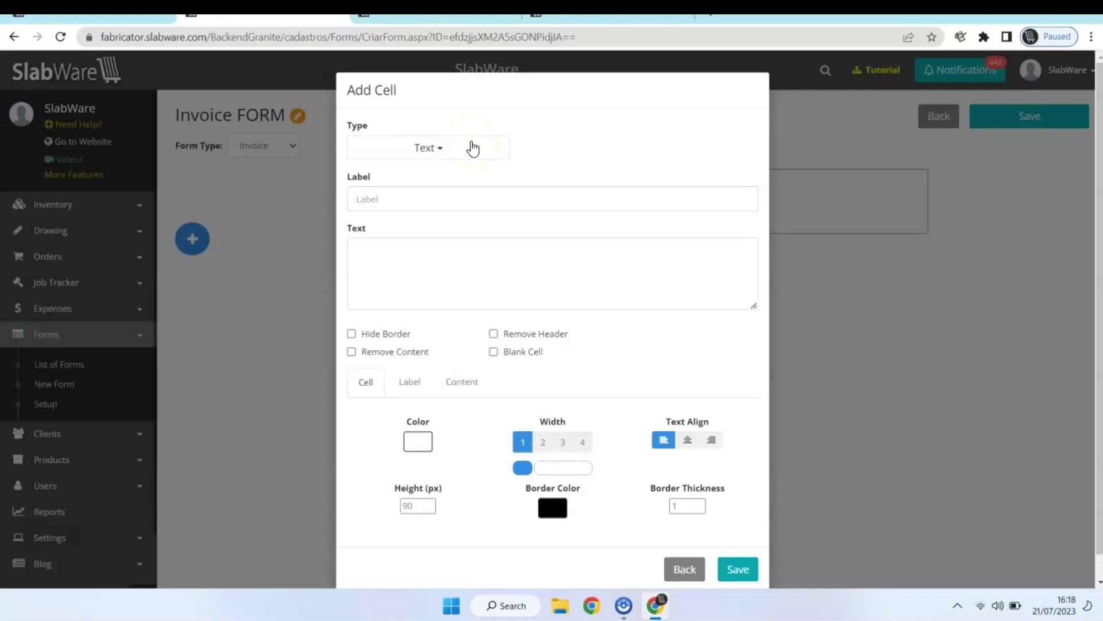
{"action": "left_click", "coordinate": [473, 148]}
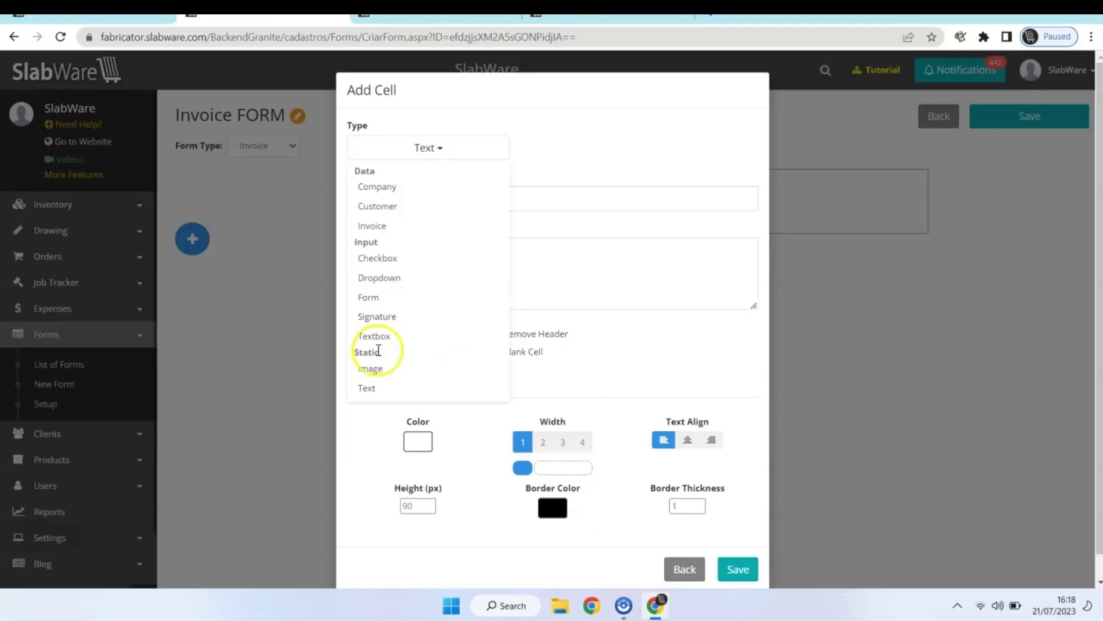
{"action": "left_click", "coordinate": [591, 338]}
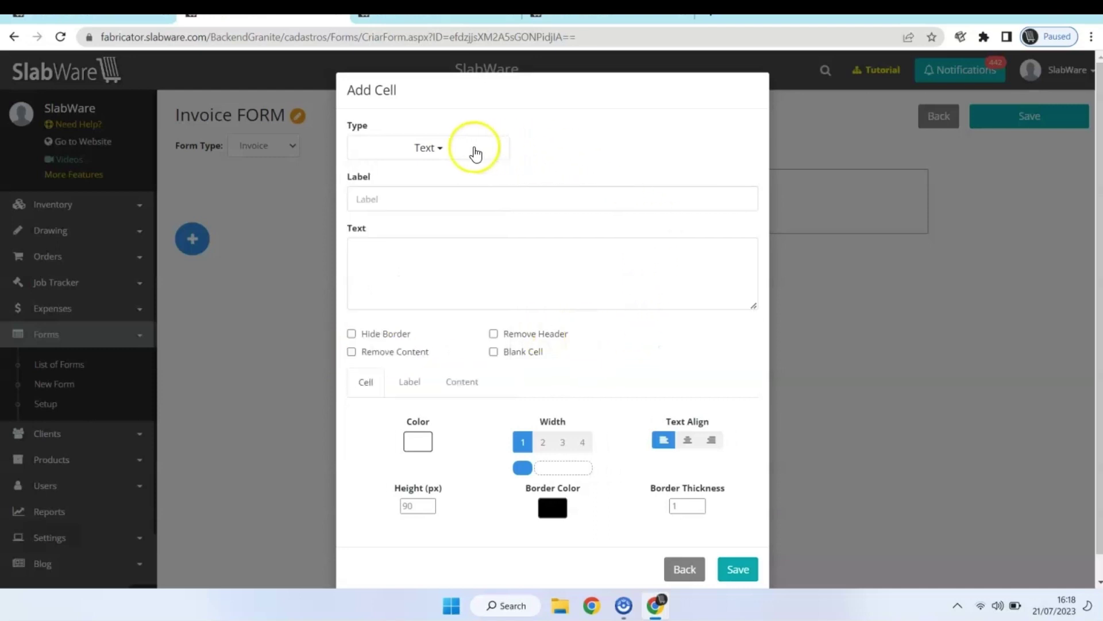
{"action": "left_click", "coordinate": [474, 151]}
{"action": "left_click", "coordinate": [434, 187]}
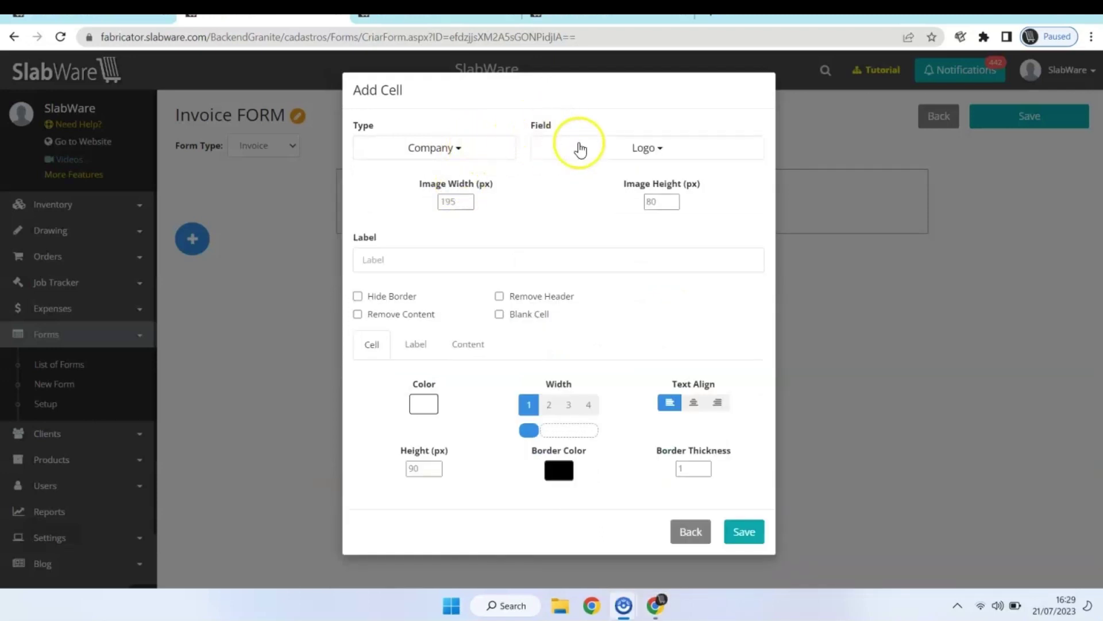
Set the cell's field to Logo at width 1 and save it to the first row.
{"action": "left_click", "coordinate": [651, 149]}
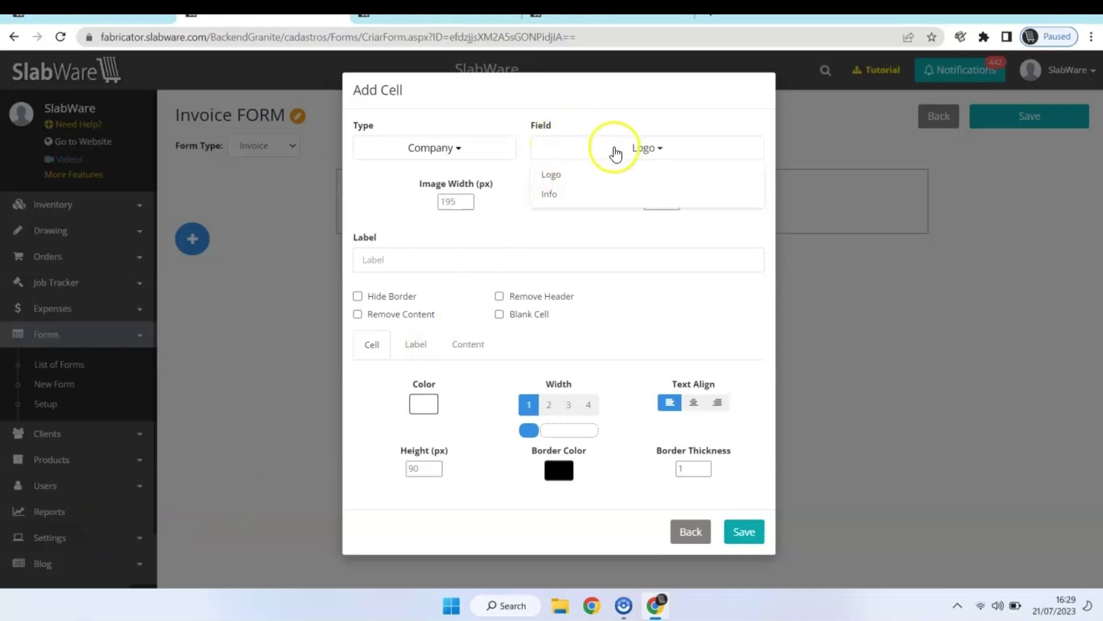
{"action": "left_click", "coordinate": [575, 177]}
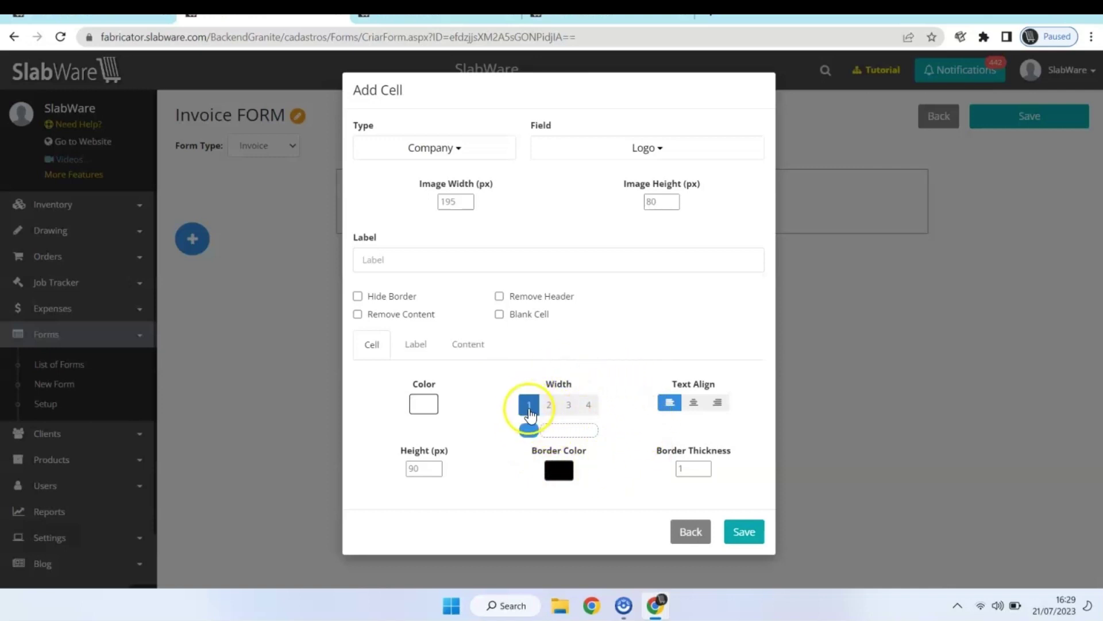
{"action": "left_click", "coordinate": [549, 407]}
{"action": "left_click", "coordinate": [569, 407]}
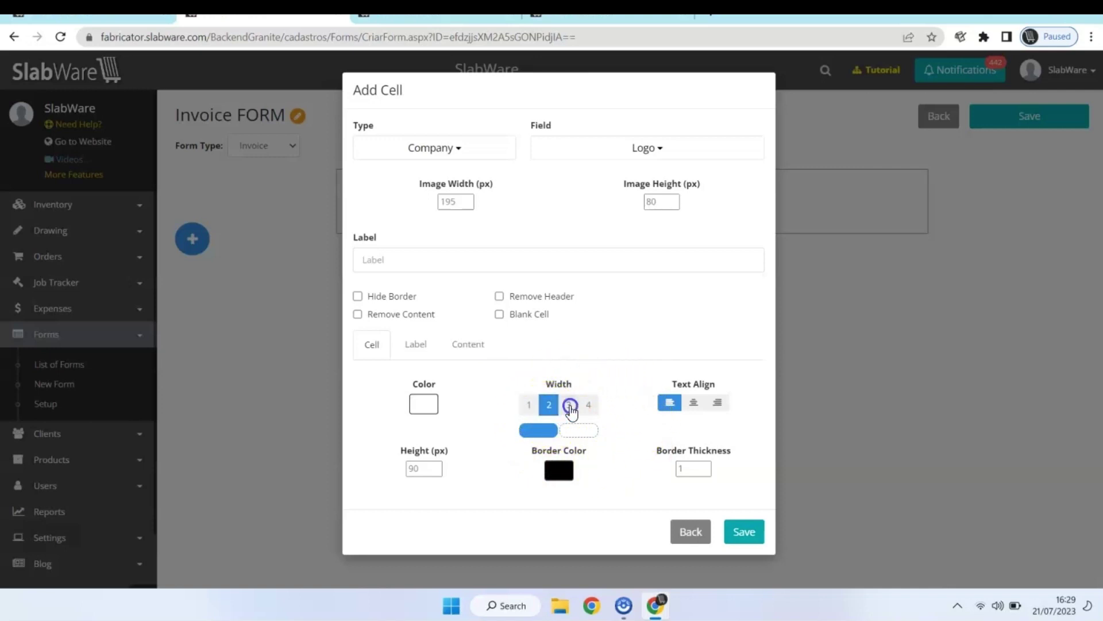
{"action": "left_click", "coordinate": [589, 408]}
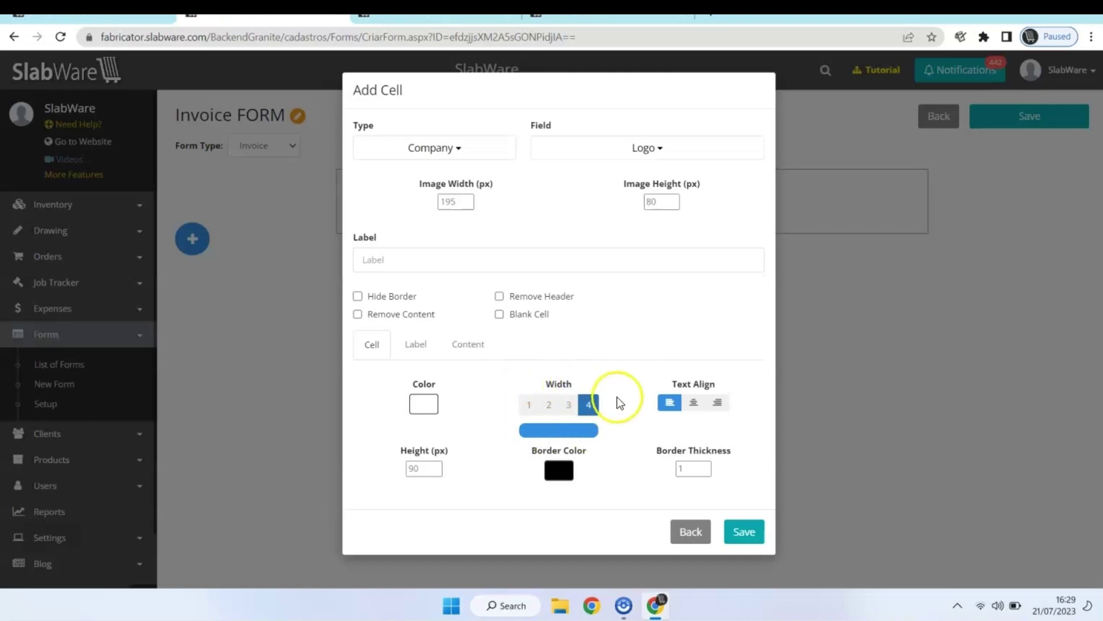
{"action": "left_click", "coordinate": [529, 405]}
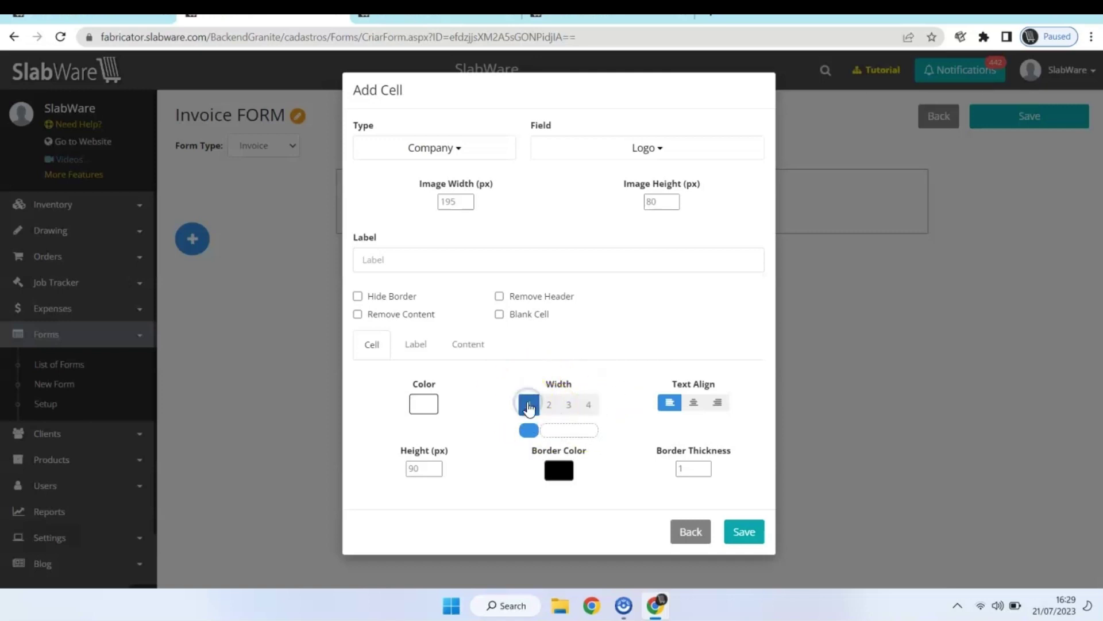
{"action": "left_click", "coordinate": [728, 529]}
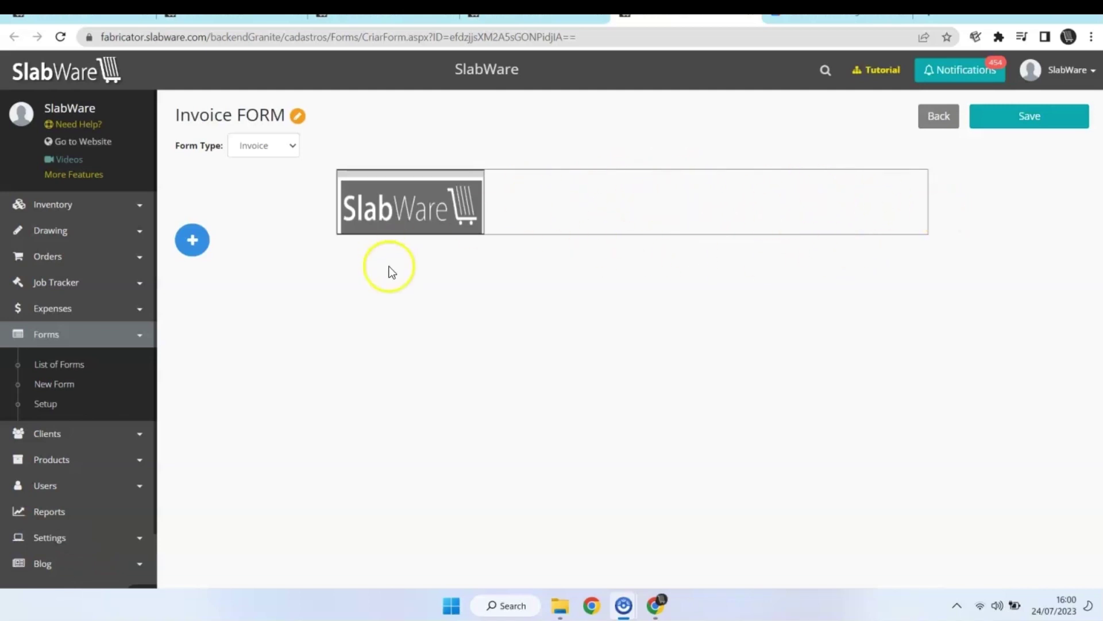
Add a Company Info cell containing Website, Email and all remaining company fields.
{"action": "left_click", "coordinate": [193, 244]}
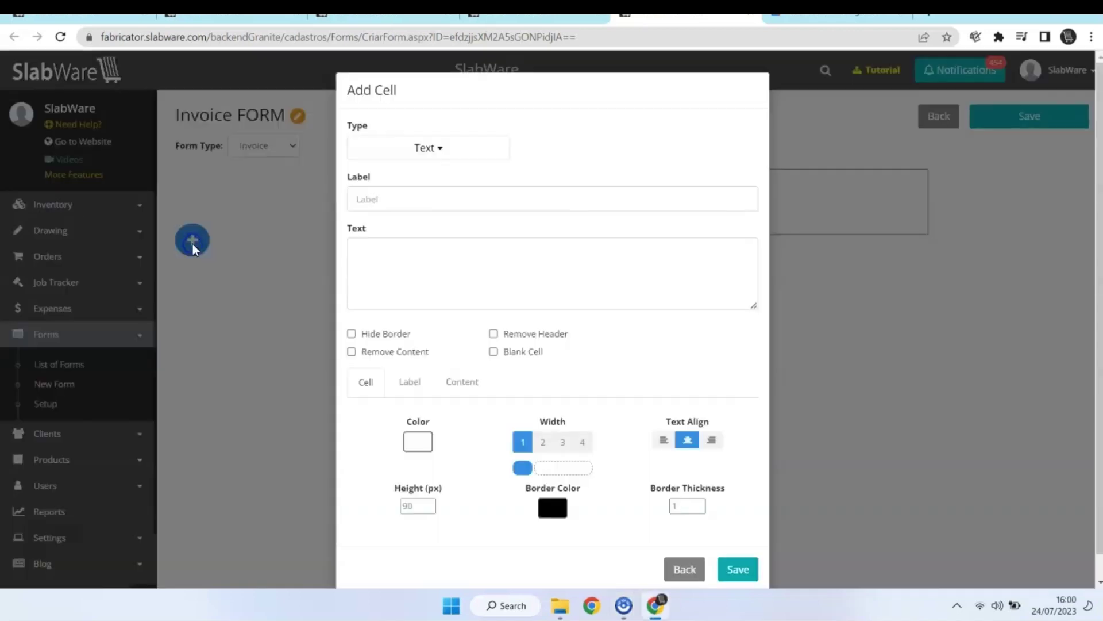
{"action": "left_click", "coordinate": [460, 152]}
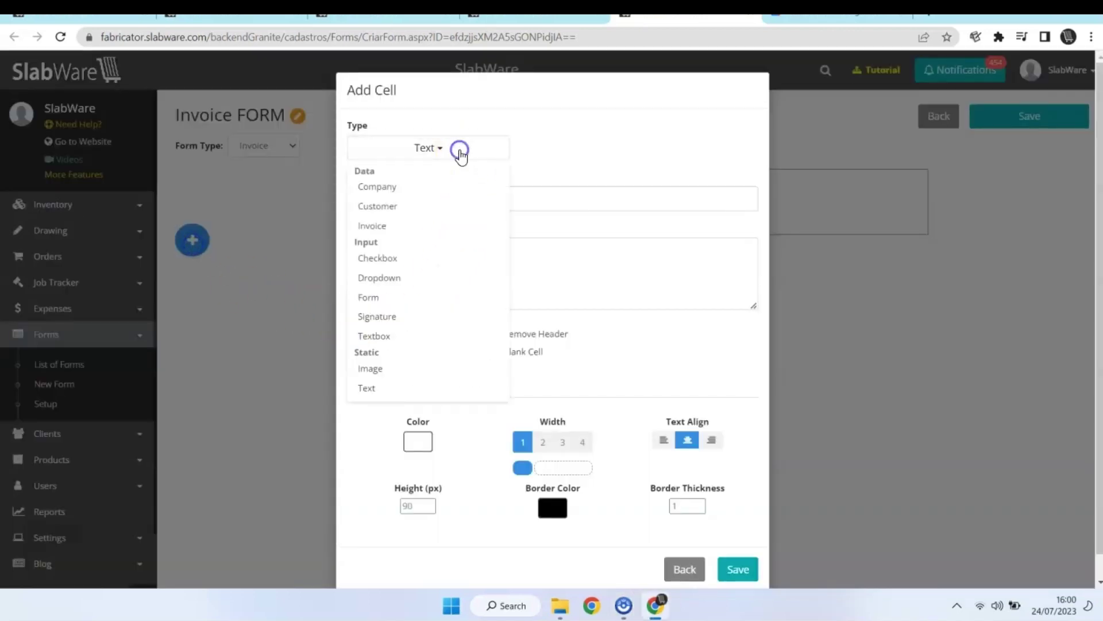
{"action": "left_click", "coordinate": [451, 193]}
{"action": "left_click", "coordinate": [599, 150]}
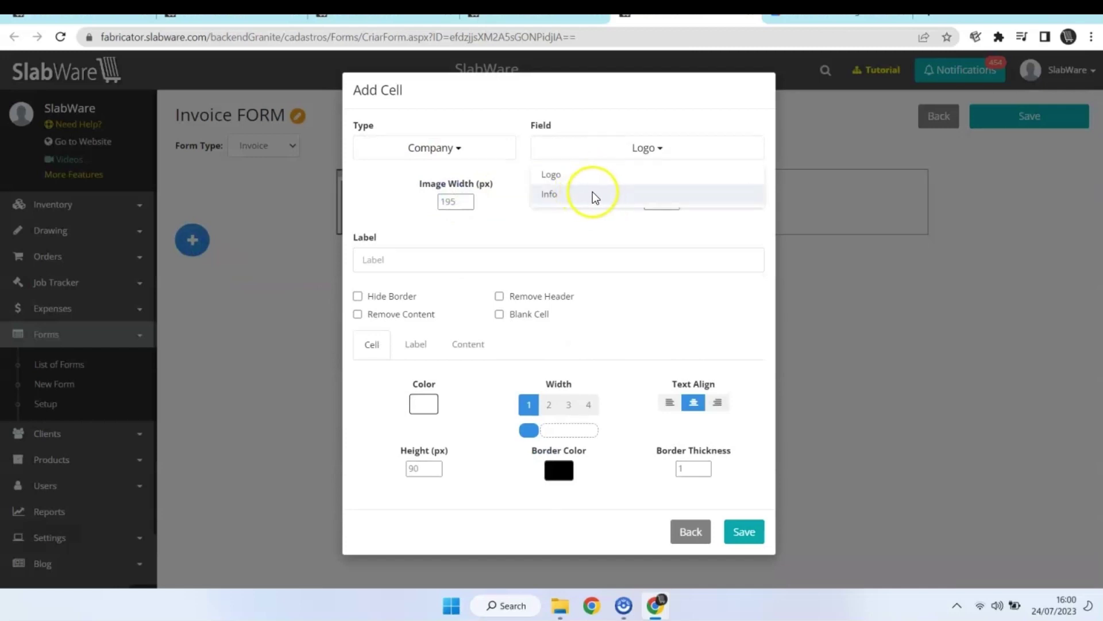
{"action": "left_click", "coordinate": [598, 194]}
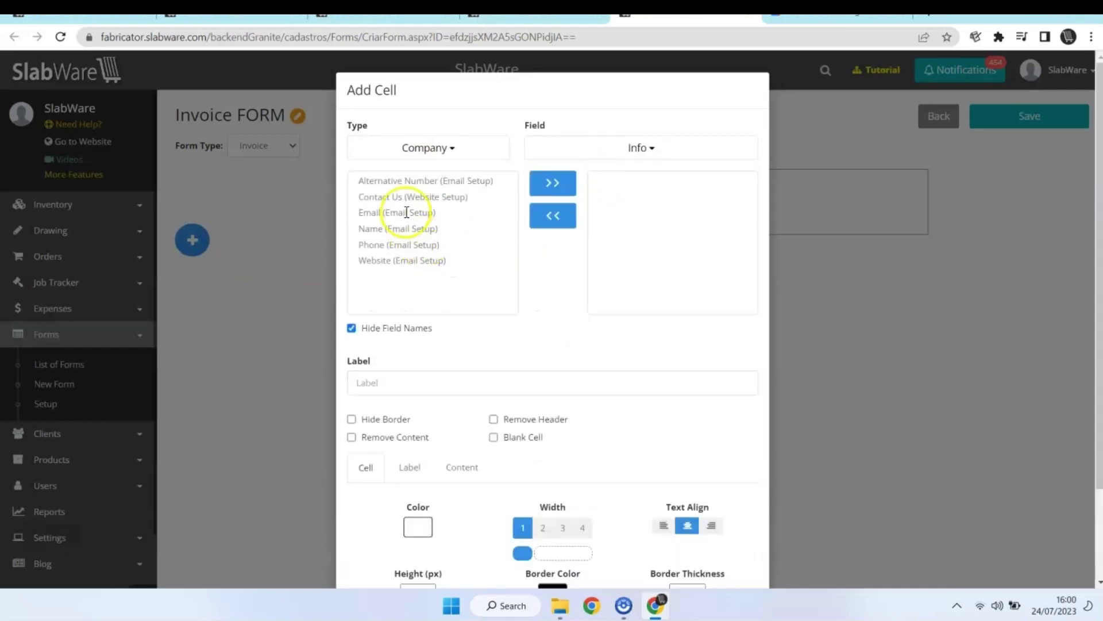
{"action": "double_click", "coordinate": [413, 261]}
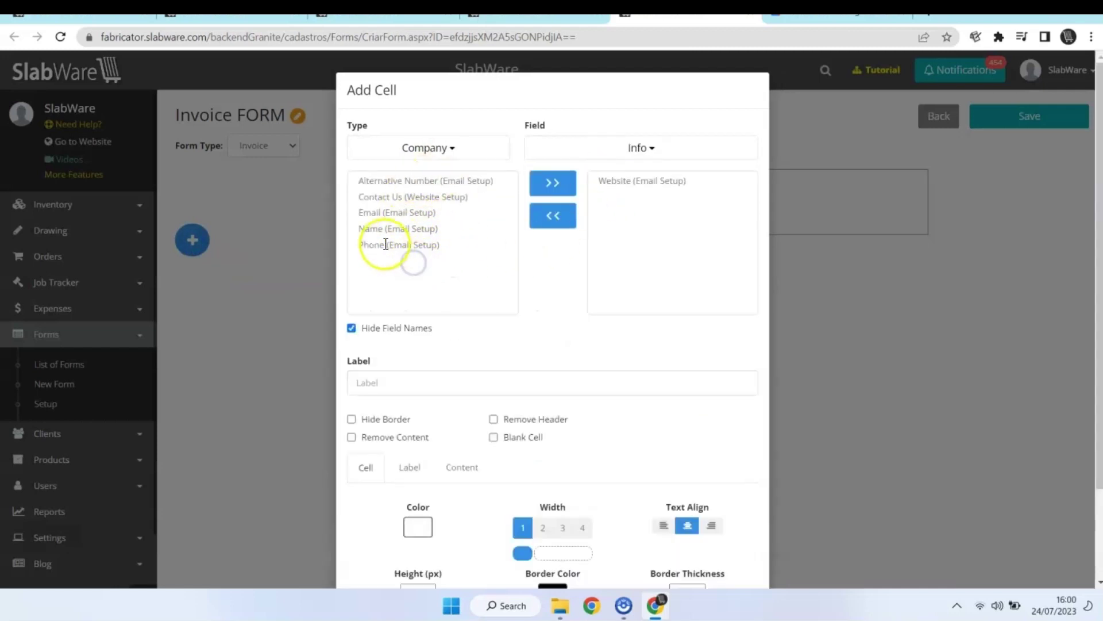
{"action": "double_click", "coordinate": [372, 212]}
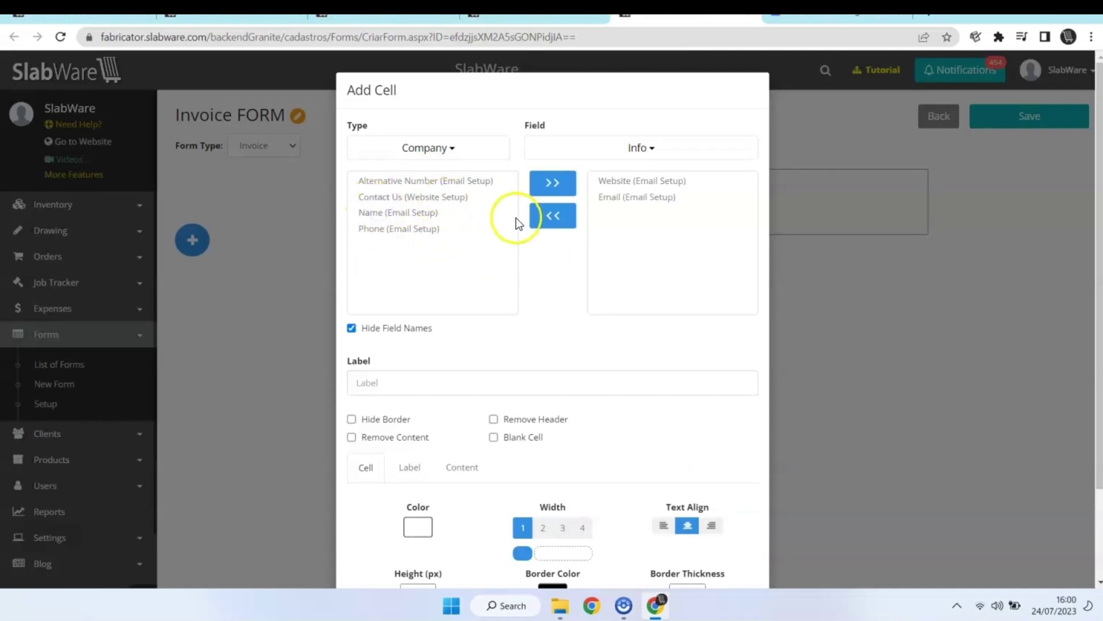
{"action": "left_click", "coordinate": [566, 192]}
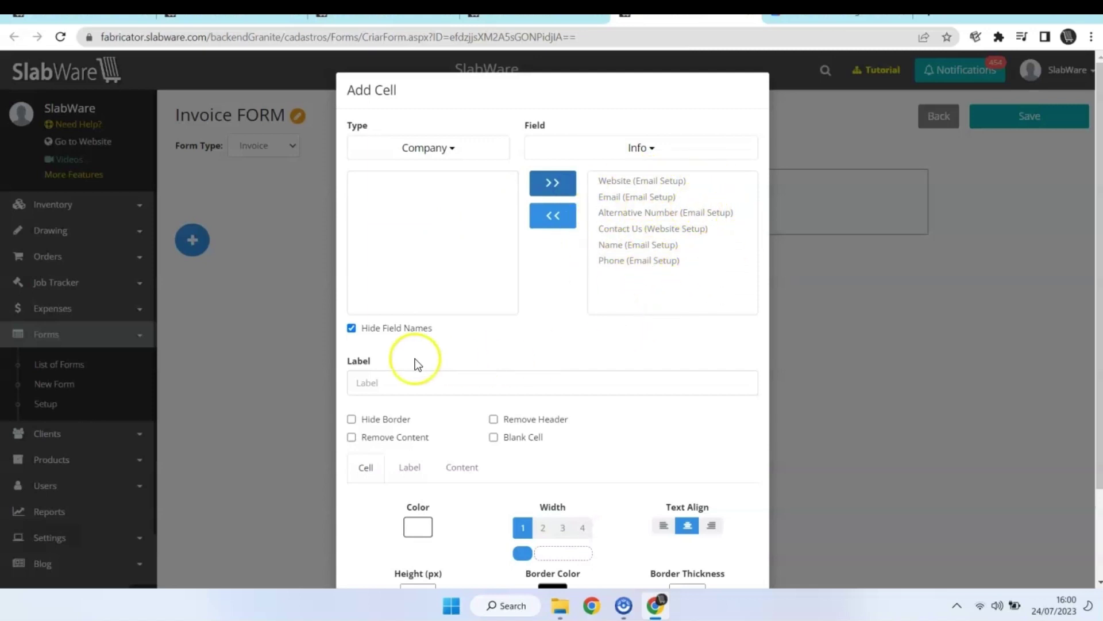
Label the cell 'COMPANY INFO', keeping field names hidden.
{"action": "left_click", "coordinate": [368, 329]}
{"action": "left_click", "coordinate": [353, 329]}
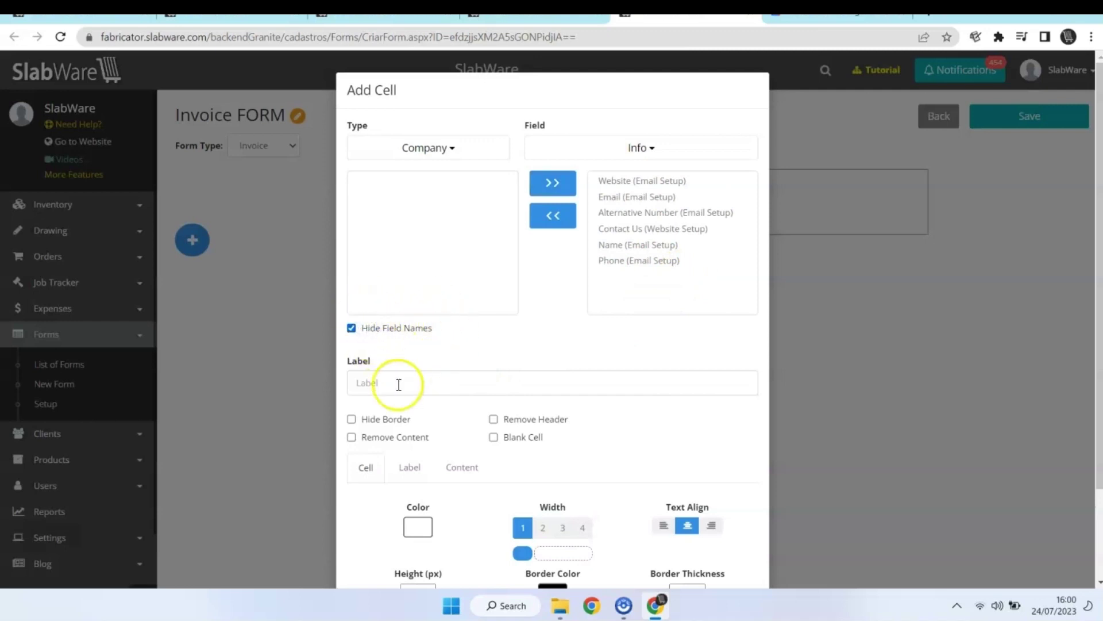
{"action": "left_click", "coordinate": [380, 384]}
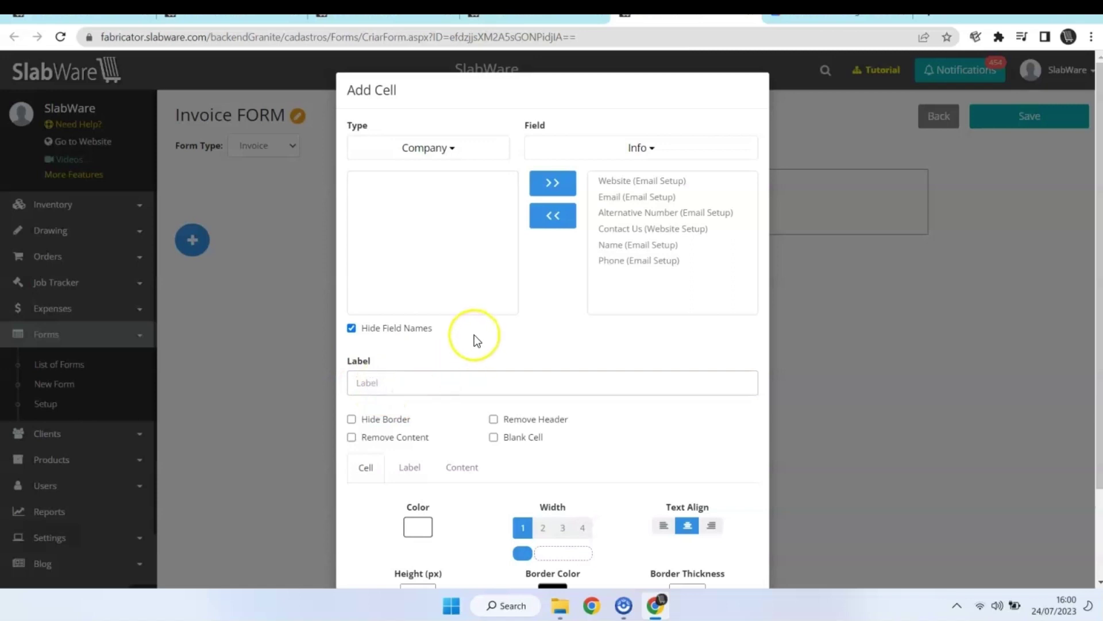
{"action": "type", "text": "COMPAJN"}
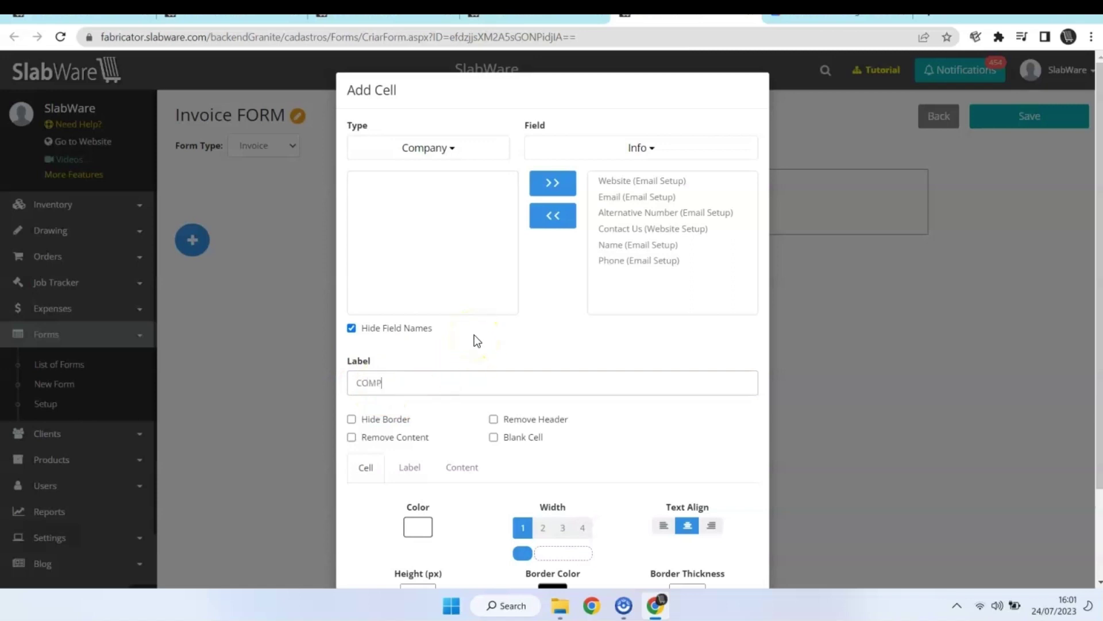
{"action": "key", "text": "BackSpace"}
{"action": "key", "text": "BackSpace"}
{"action": "type", "text": "NY INFO"}
{"action": "left_click", "coordinate": [474, 334]}
Keep the cell border, make the cell 3 units wide with right-aligned text, and save it.
{"action": "left_click", "coordinate": [387, 421]}
{"action": "left_click", "coordinate": [389, 438]}
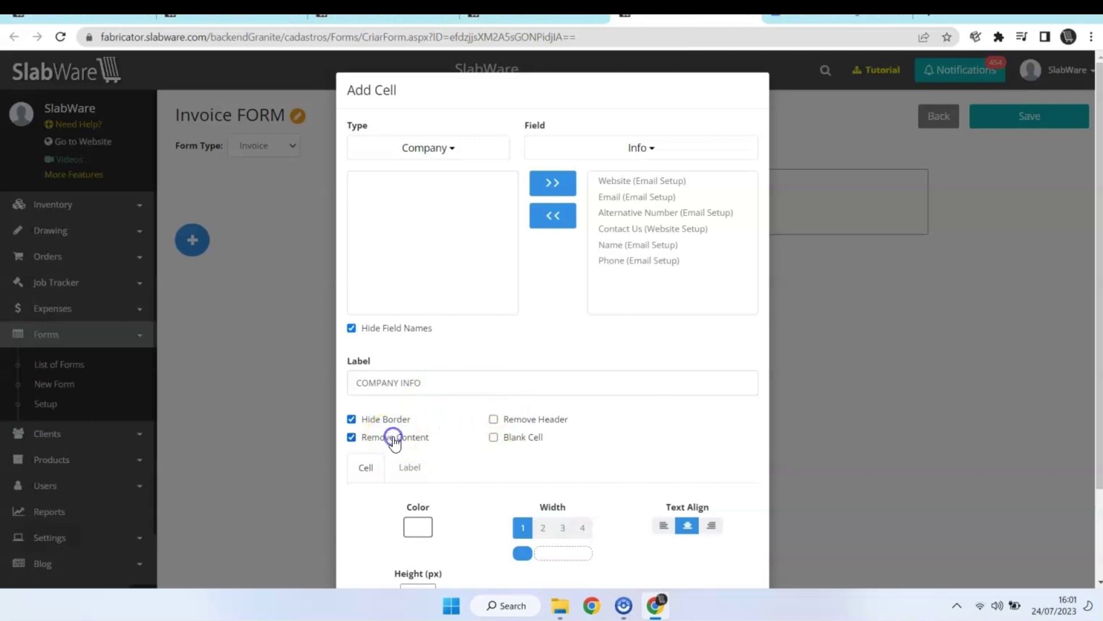
{"action": "left_click", "coordinate": [525, 422]}
{"action": "left_click", "coordinate": [508, 437]}
{"action": "left_click", "coordinate": [508, 437]}
{"action": "left_click", "coordinate": [412, 430]}
{"action": "scroll", "coordinate": [446, 432], "scroll_direction": "down", "scroll_amount": 2}
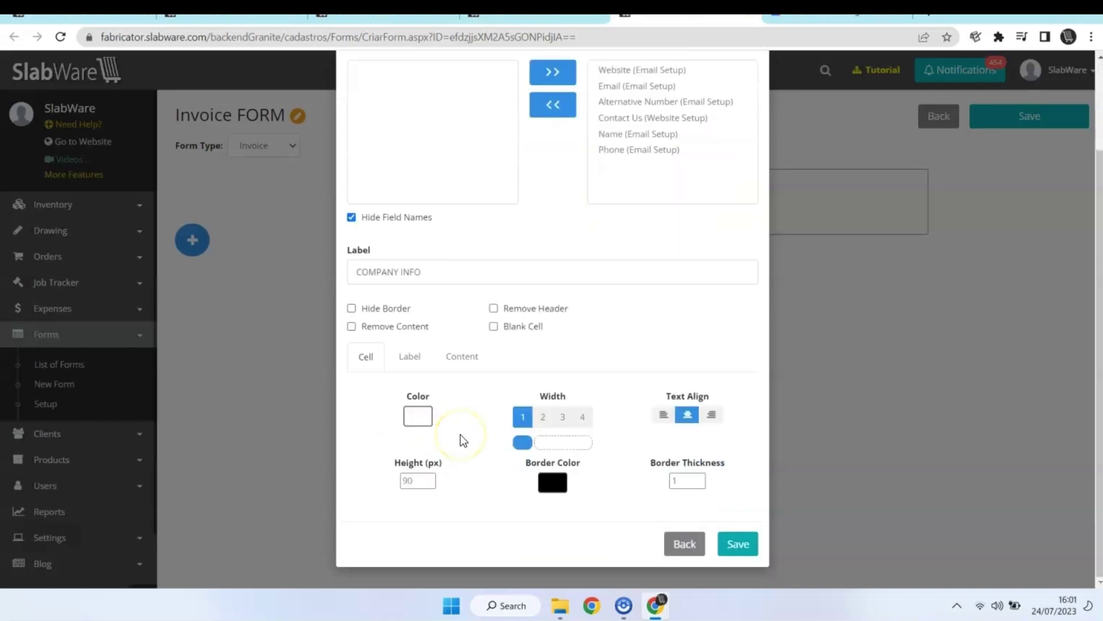
{"action": "left_click", "coordinate": [563, 418]}
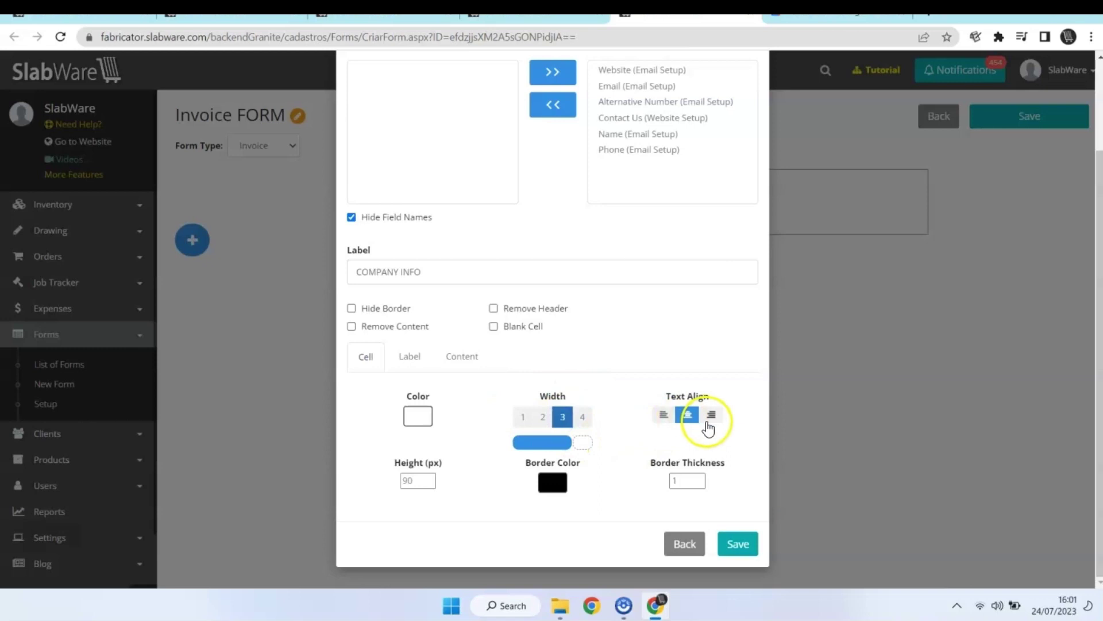
{"action": "left_click", "coordinate": [711, 416]}
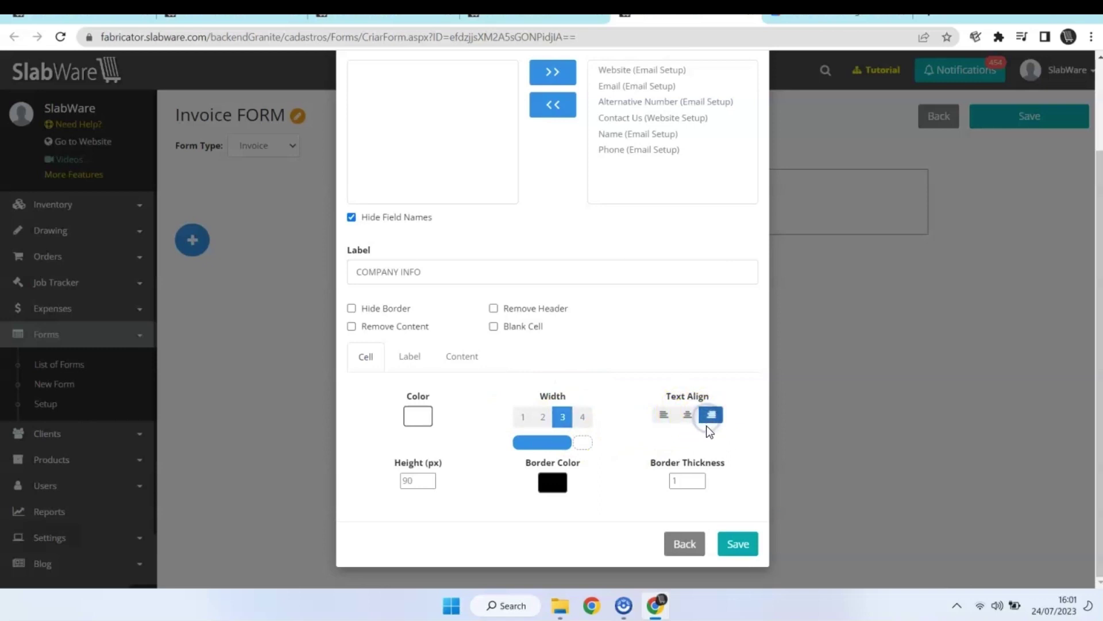
{"action": "left_click", "coordinate": [735, 543]}
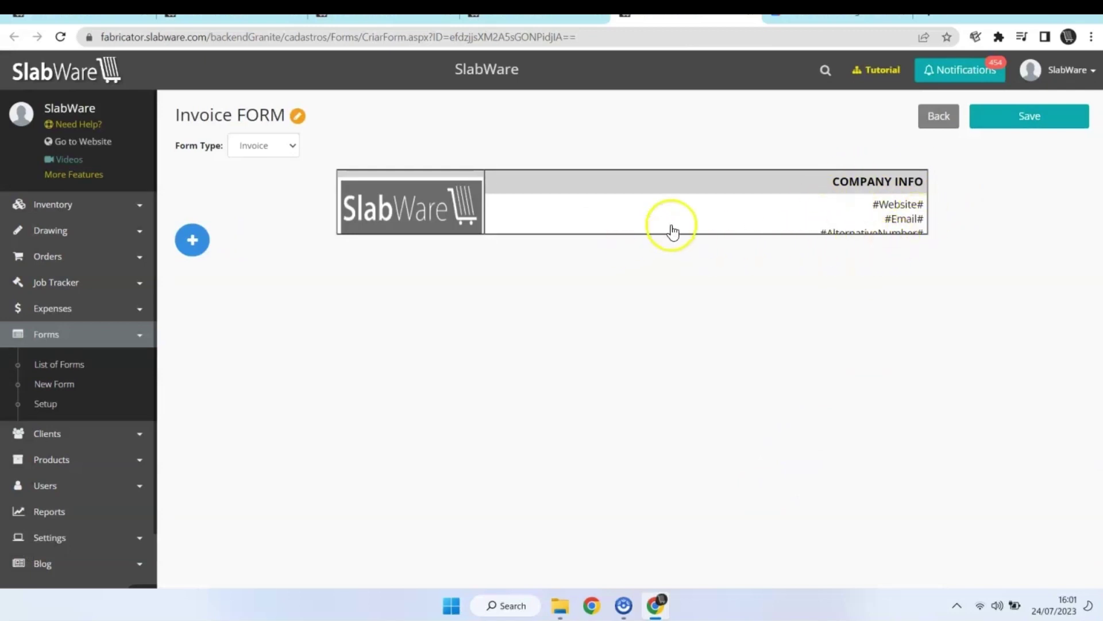
Resize the COMPANY INFO cell to 190 px tall, save it, and begin a new cell.
{"action": "left_click", "coordinate": [811, 207]}
{"action": "scroll", "coordinate": [660, 308], "scroll_direction": "down", "scroll_amount": 2}
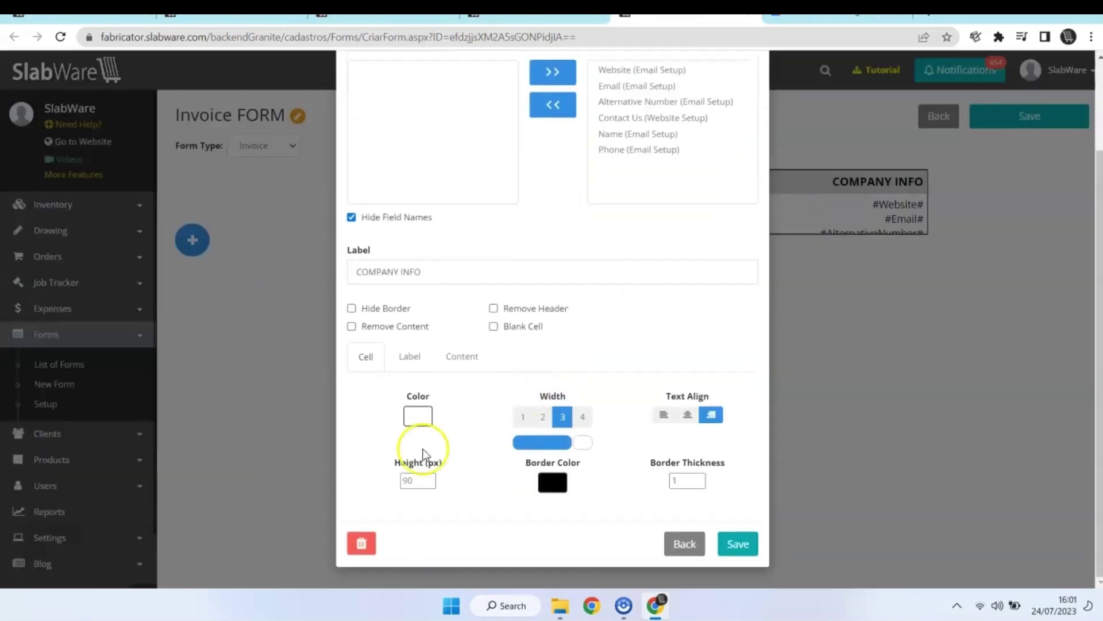
{"action": "left_click", "coordinate": [421, 492]}
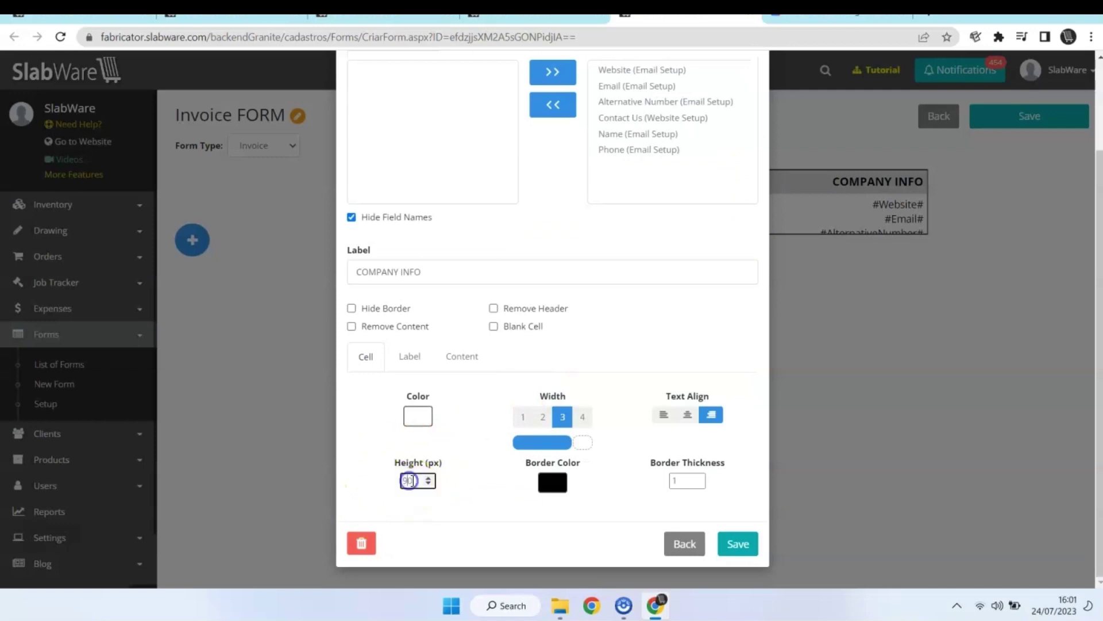
{"action": "type", "text": "190"}
{"action": "left_click", "coordinate": [360, 482]}
{"action": "left_click", "coordinate": [733, 544]}
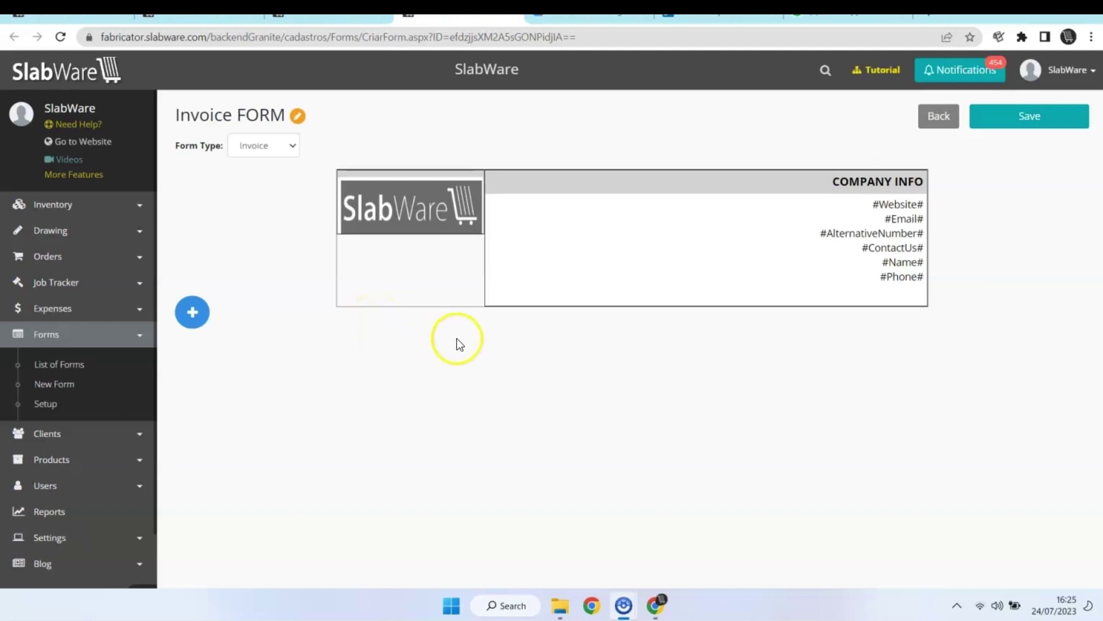
{"action": "left_click", "coordinate": [189, 321]}
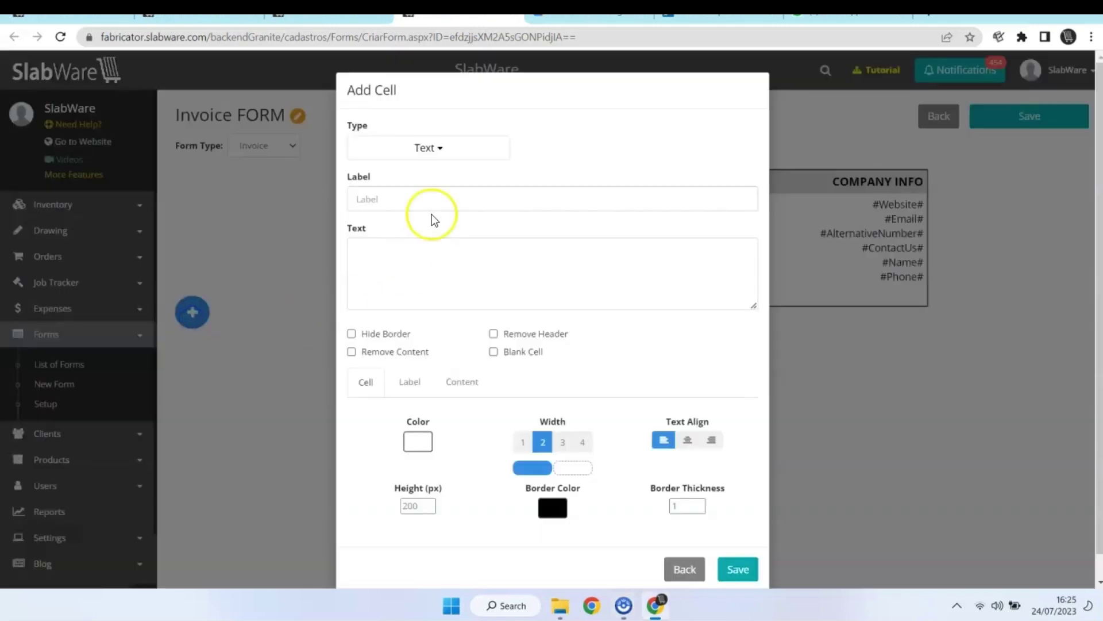
Make the cell a Customer cell with all fields, labelled CUSTOMER, showing field names.
{"action": "left_click", "coordinate": [428, 148]}
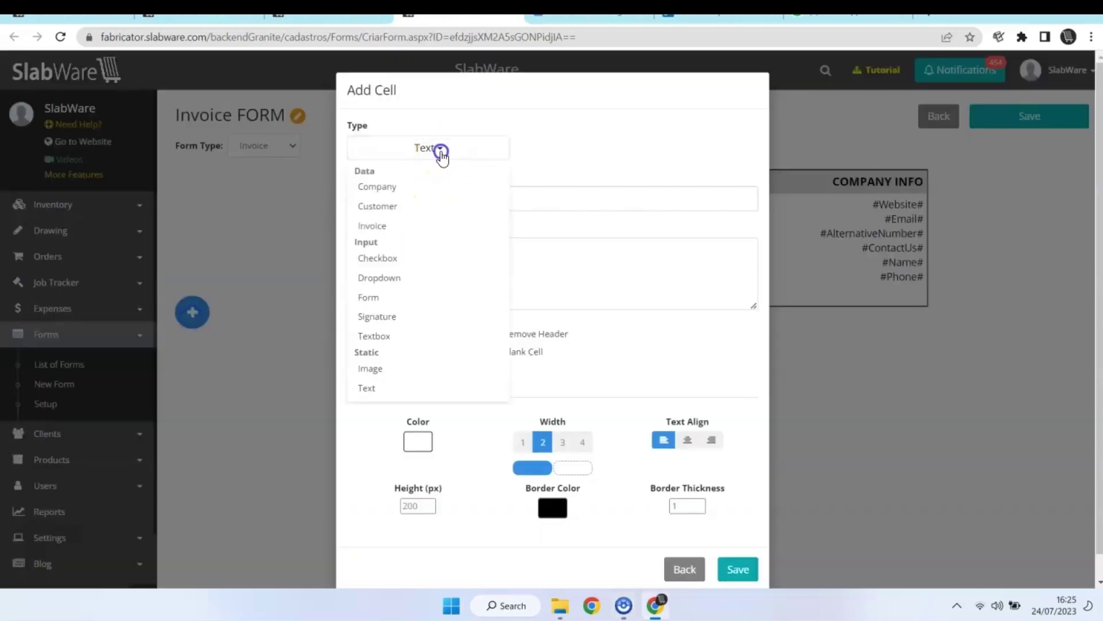
{"action": "left_click", "coordinate": [412, 206]}
{"action": "left_click", "coordinate": [554, 183]}
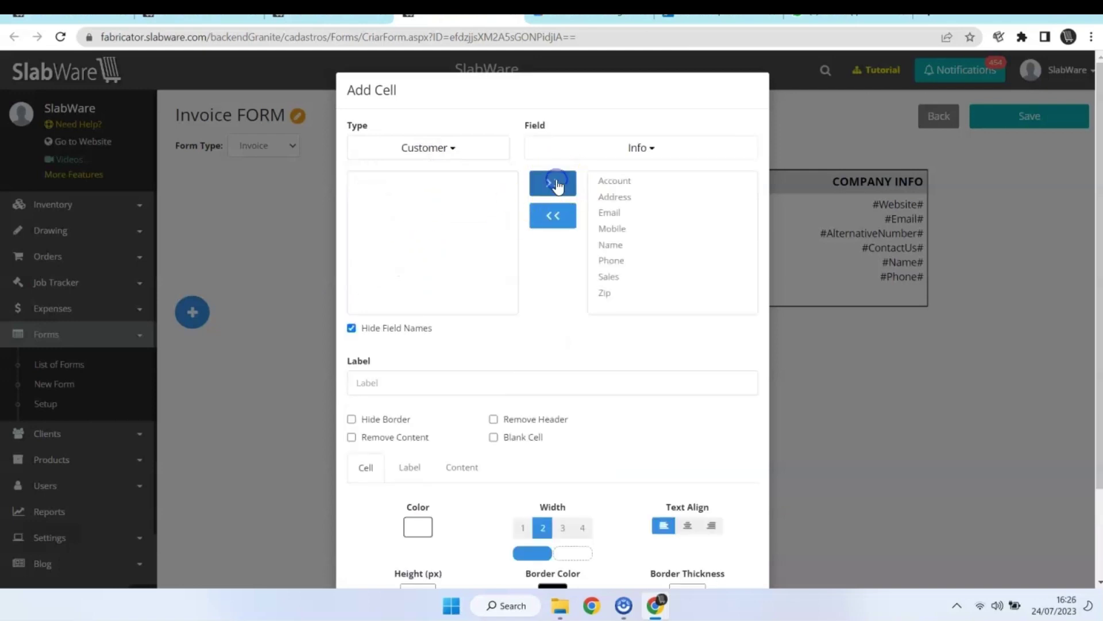
{"action": "left_click", "coordinate": [395, 379]}
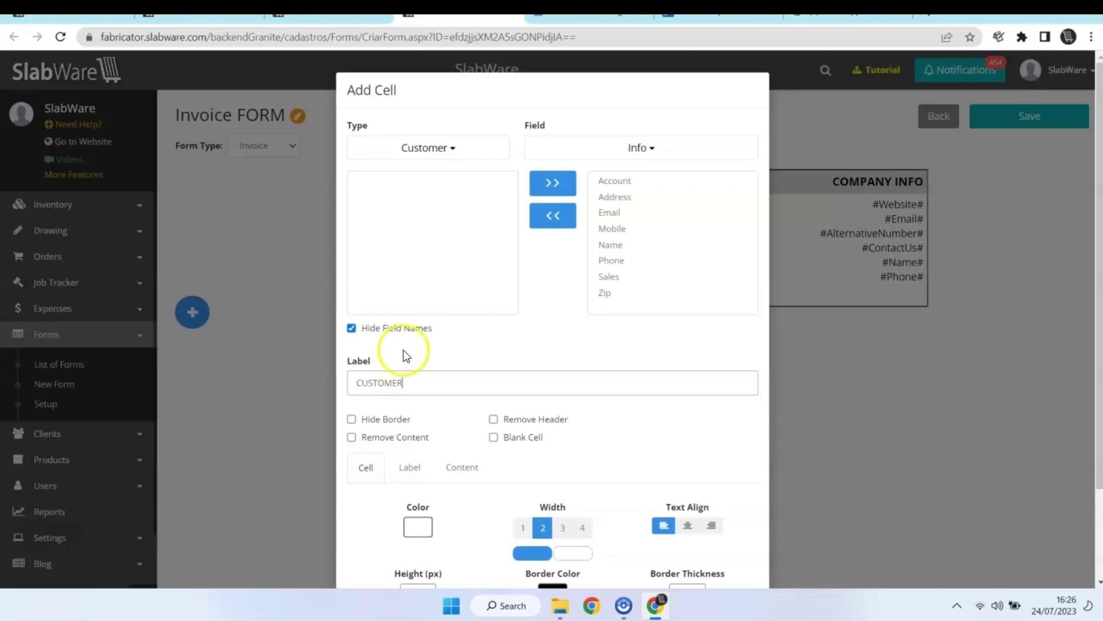
{"action": "scroll", "coordinate": [437, 430], "scroll_direction": "down", "scroll_amount": 2}
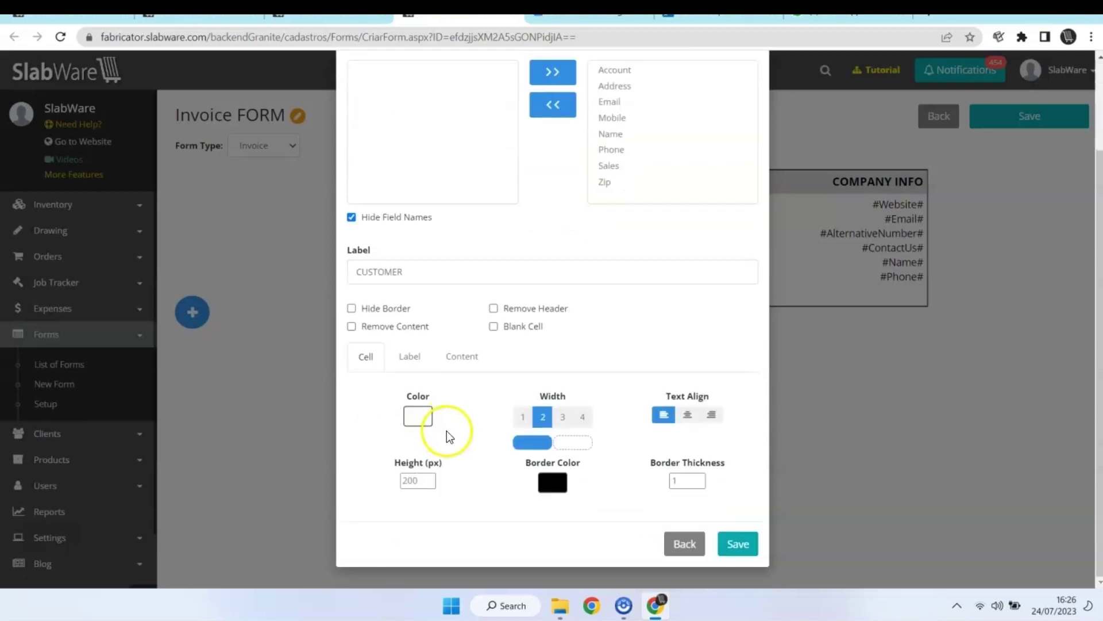
{"action": "left_click", "coordinate": [366, 220]}
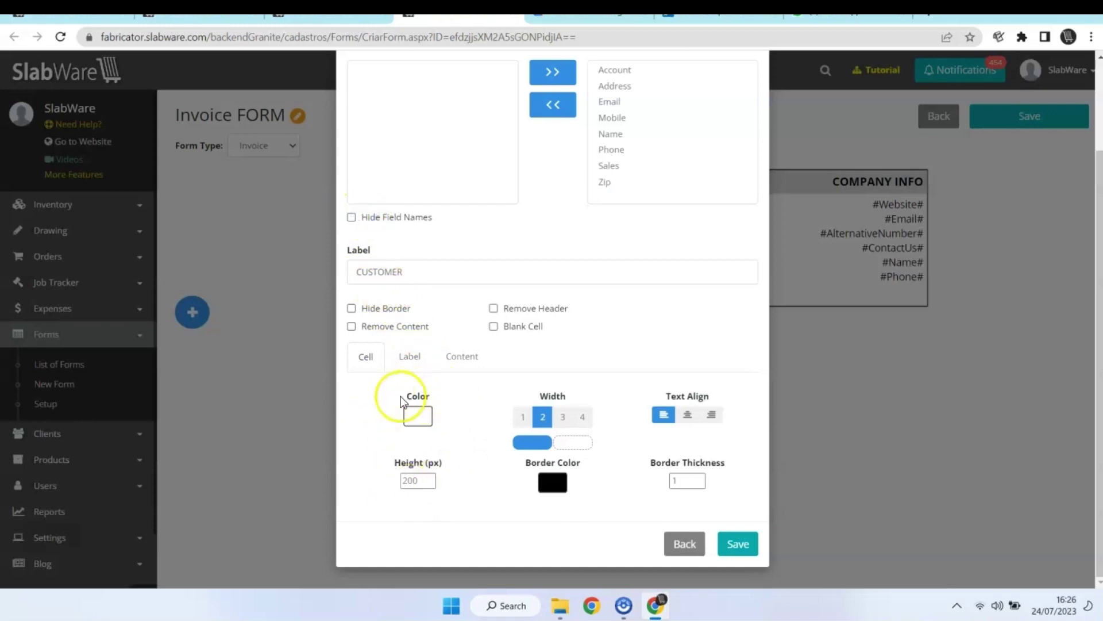
Review the colour, label and content styling settings, then save the CUSTOMER cell.
{"action": "left_click", "coordinate": [414, 416]}
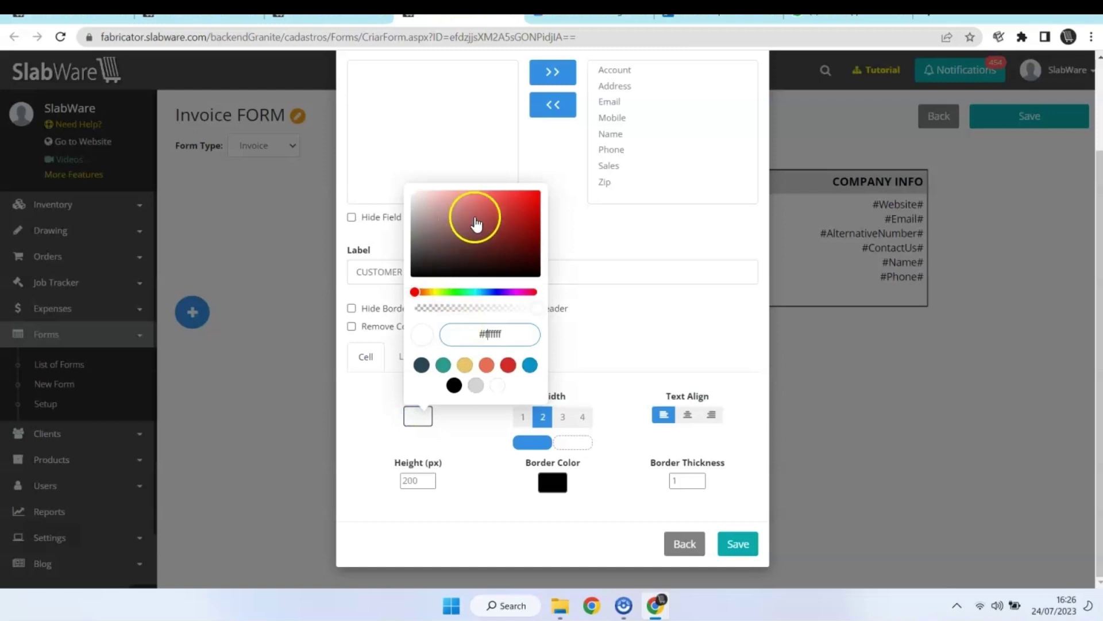
{"action": "left_click", "coordinate": [372, 418]}
{"action": "left_click", "coordinate": [401, 361]}
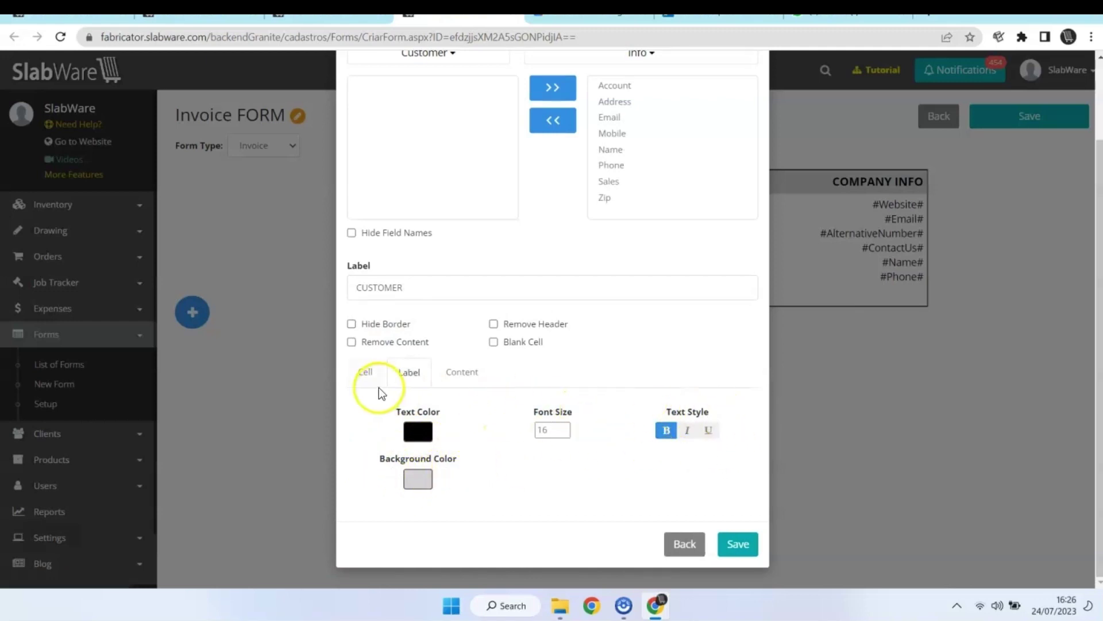
{"action": "left_click", "coordinate": [465, 371]}
{"action": "left_click", "coordinate": [352, 421]}
{"action": "scroll", "coordinate": [623, 440], "scroll_direction": "down", "scroll_amount": 1}
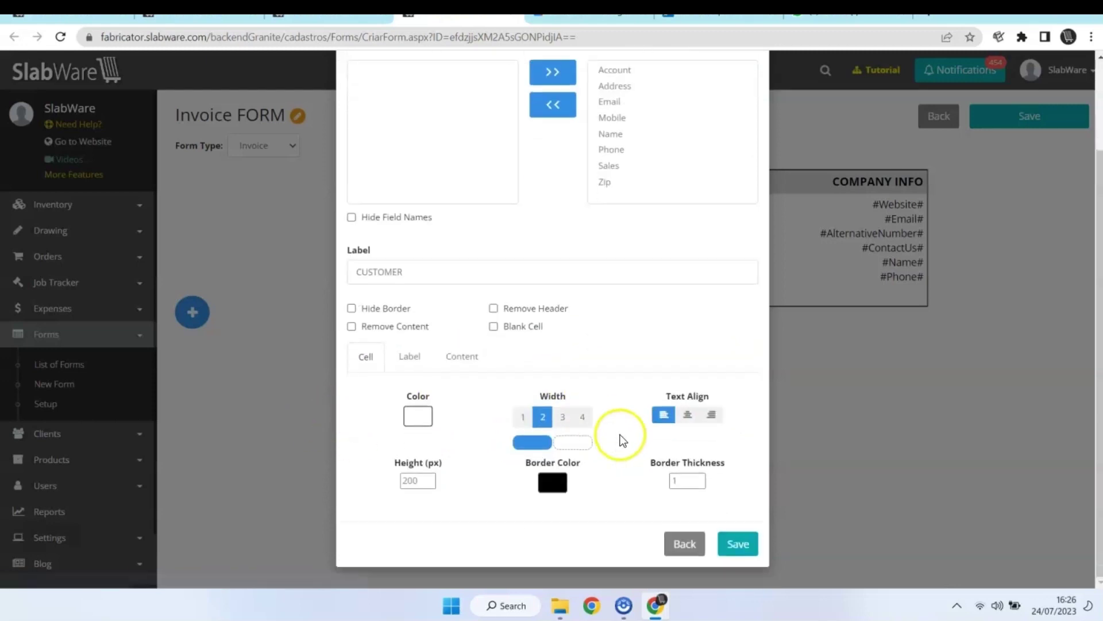
{"action": "left_click", "coordinate": [730, 540]}
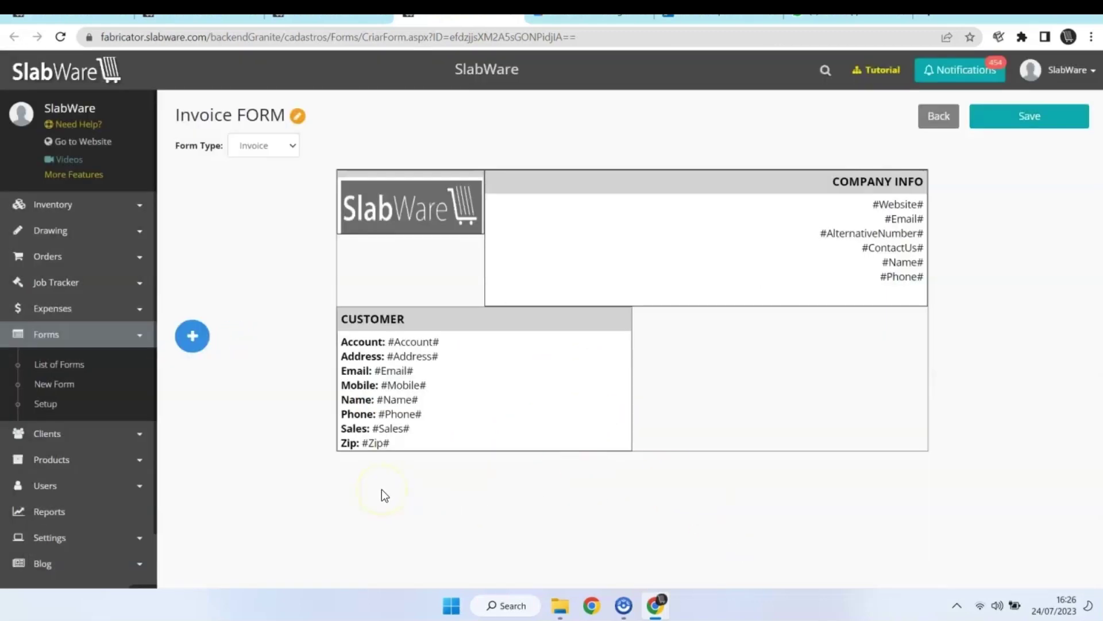
Add an Invoice Info cell with Job Reference, Invoice Number, Due Date and all remaining fields.
{"action": "left_click", "coordinate": [192, 336]}
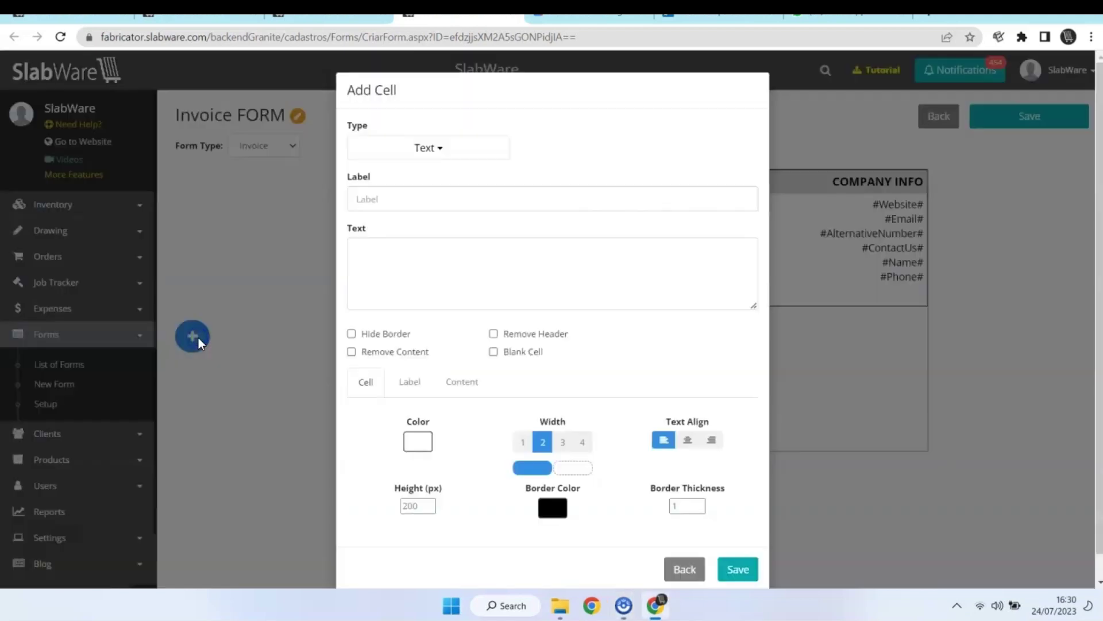
{"action": "left_click", "coordinate": [428, 148]}
{"action": "left_click", "coordinate": [412, 230]}
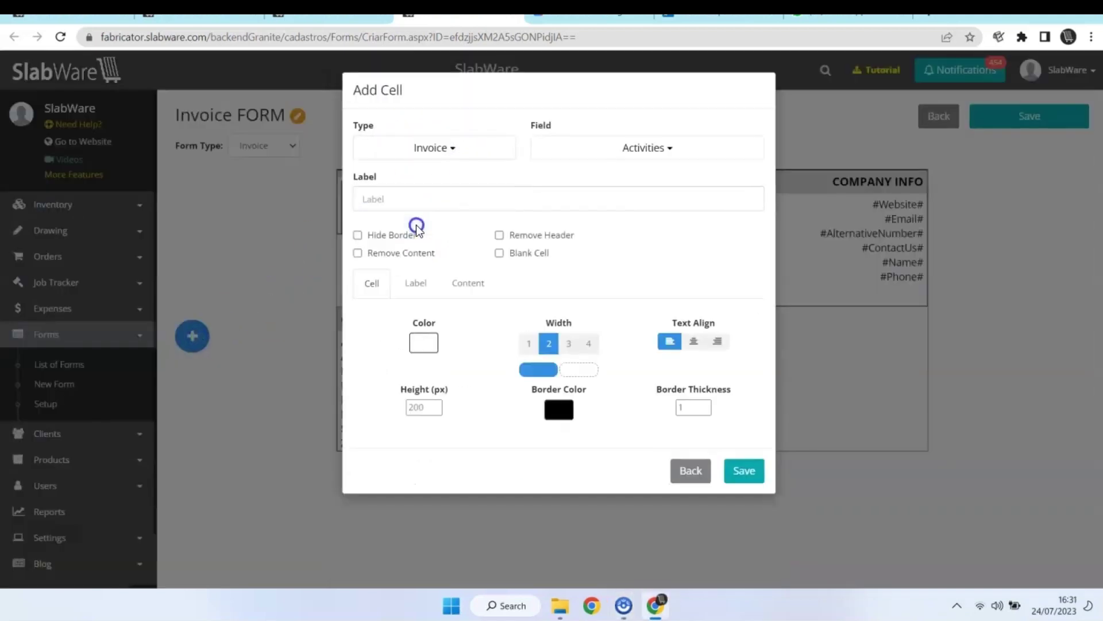
{"action": "left_click", "coordinate": [536, 148]}
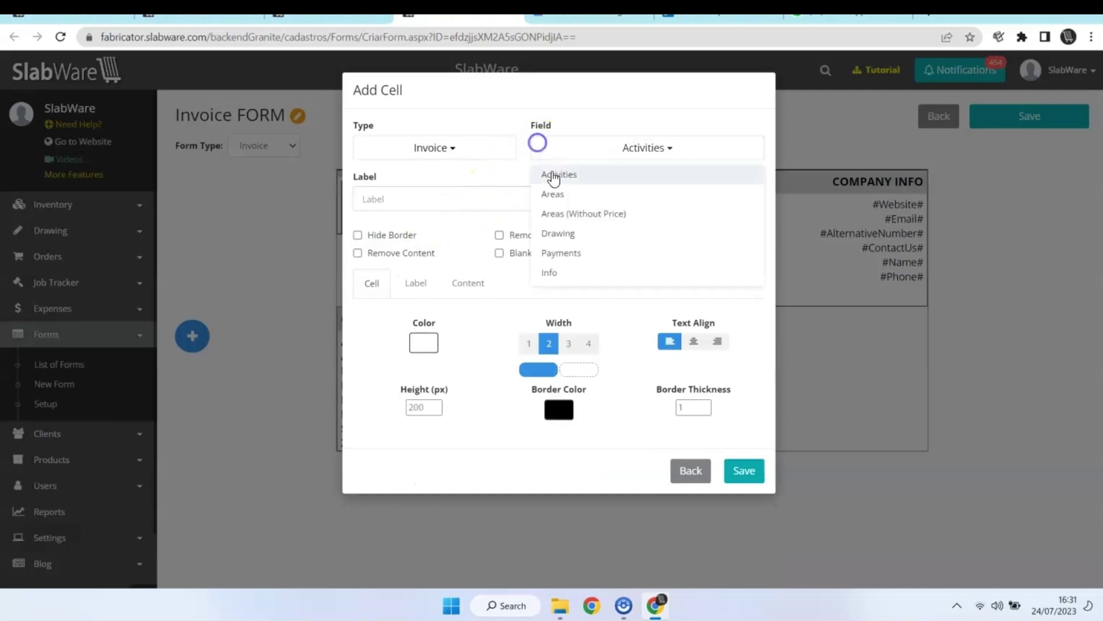
{"action": "left_click", "coordinate": [574, 276]}
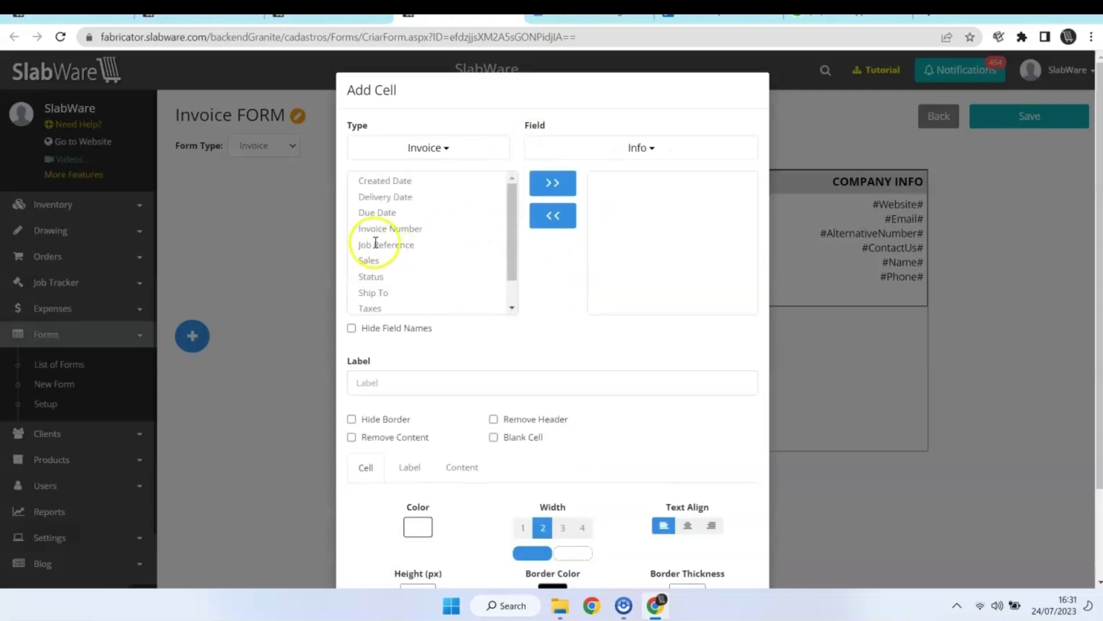
{"action": "scroll", "coordinate": [429, 260], "scroll_direction": "down", "scroll_amount": 1}
{"action": "scroll", "coordinate": [429, 260], "scroll_direction": "up", "scroll_amount": 1}
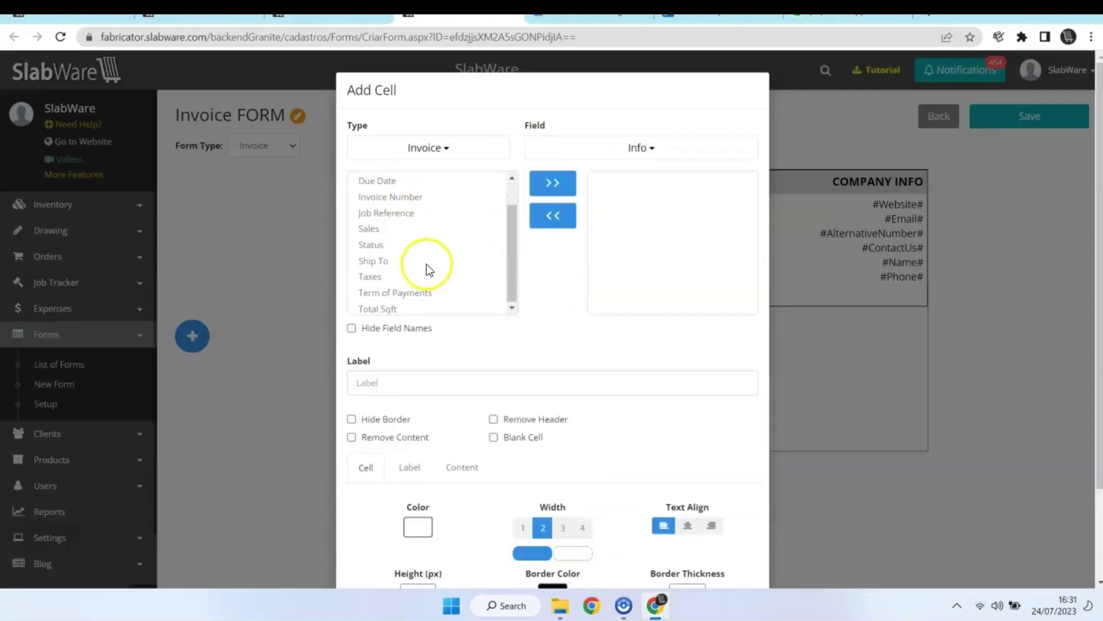
{"action": "double_click", "coordinate": [369, 244]}
{"action": "double_click", "coordinate": [374, 228]}
{"action": "double_click", "coordinate": [374, 213]}
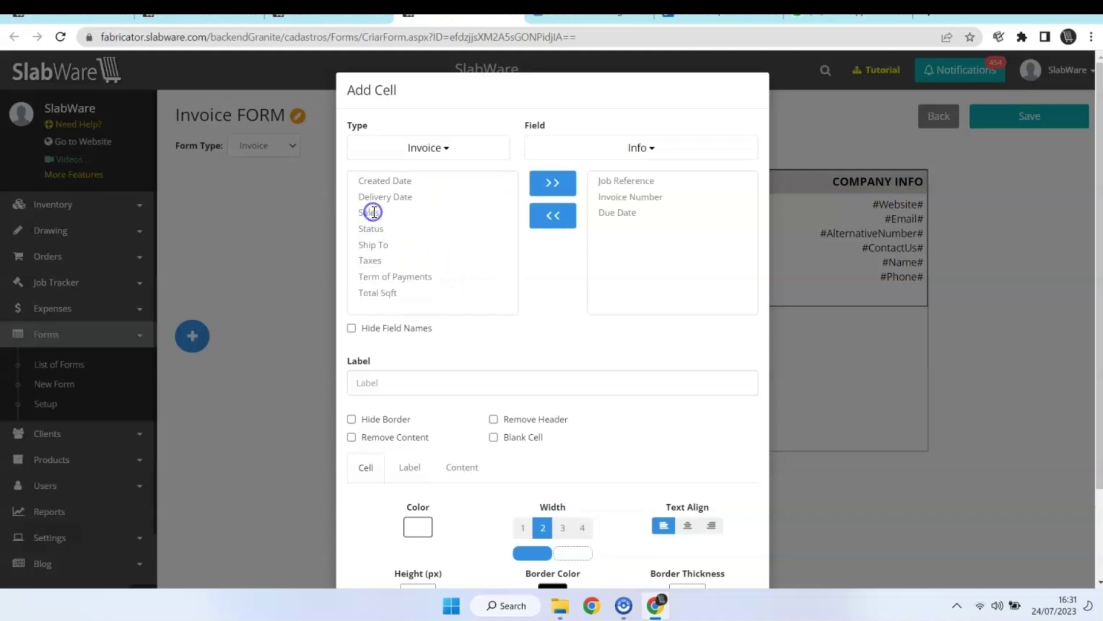
{"action": "left_click", "coordinate": [553, 183]}
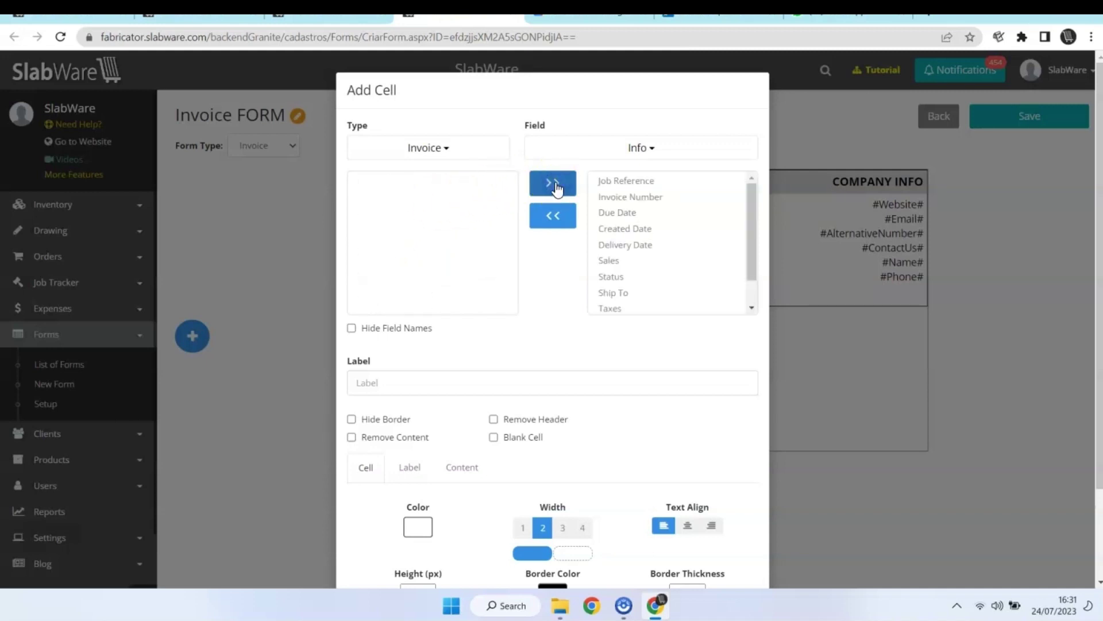
Label the cell 'INVOICE' and save it.
{"action": "scroll", "coordinate": [509, 377], "scroll_direction": "down", "scroll_amount": 2}
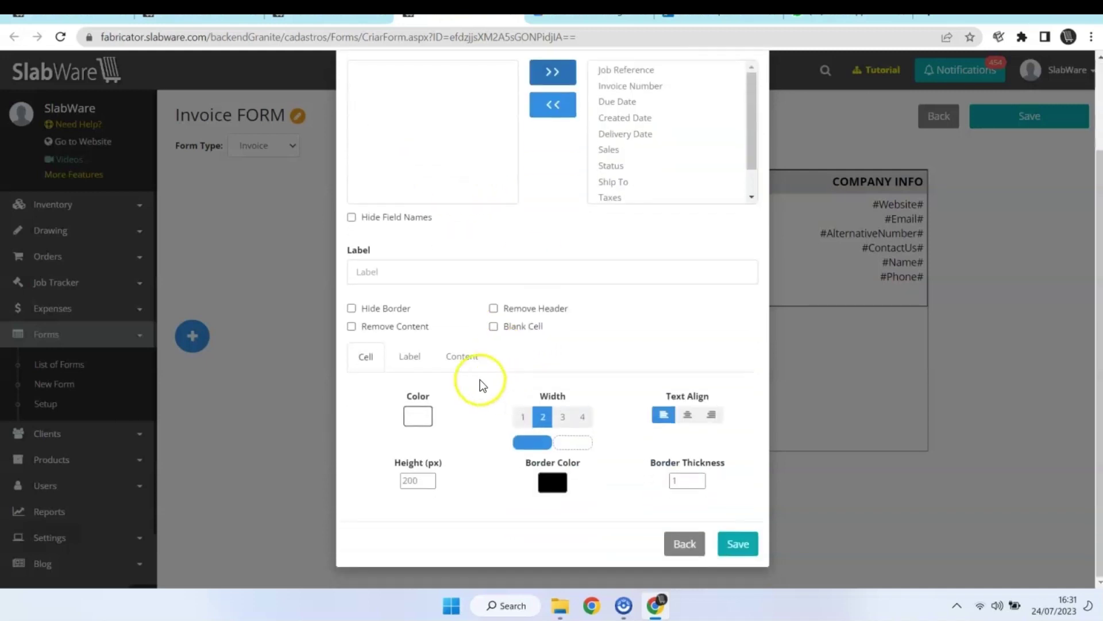
{"action": "left_click", "coordinate": [419, 276]}
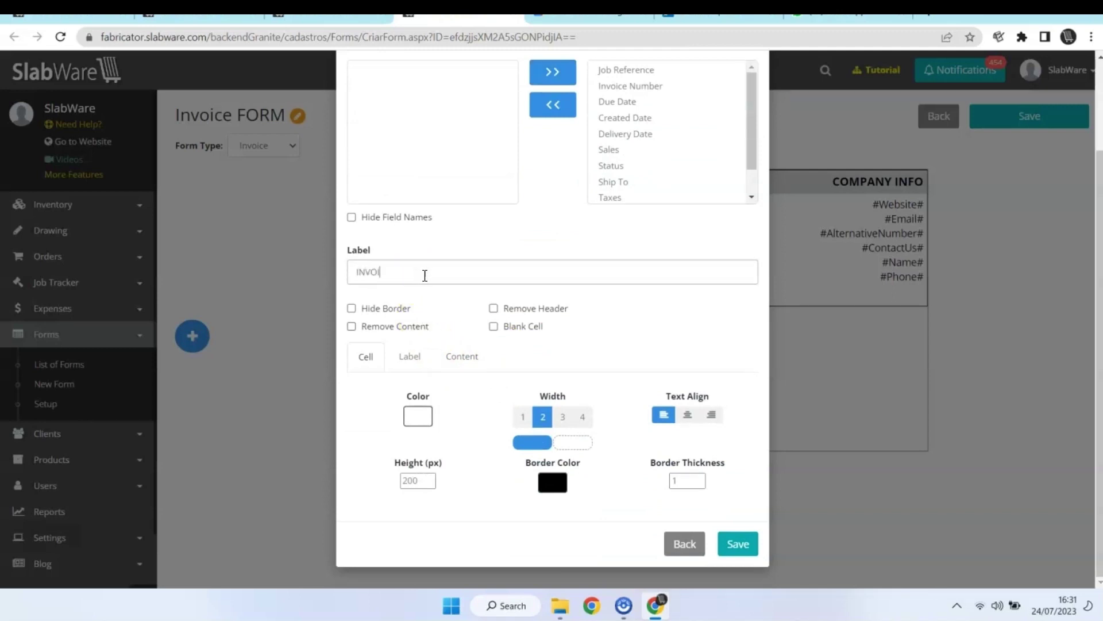
{"action": "left_click", "coordinate": [435, 280]}
{"action": "left_click", "coordinate": [738, 544]}
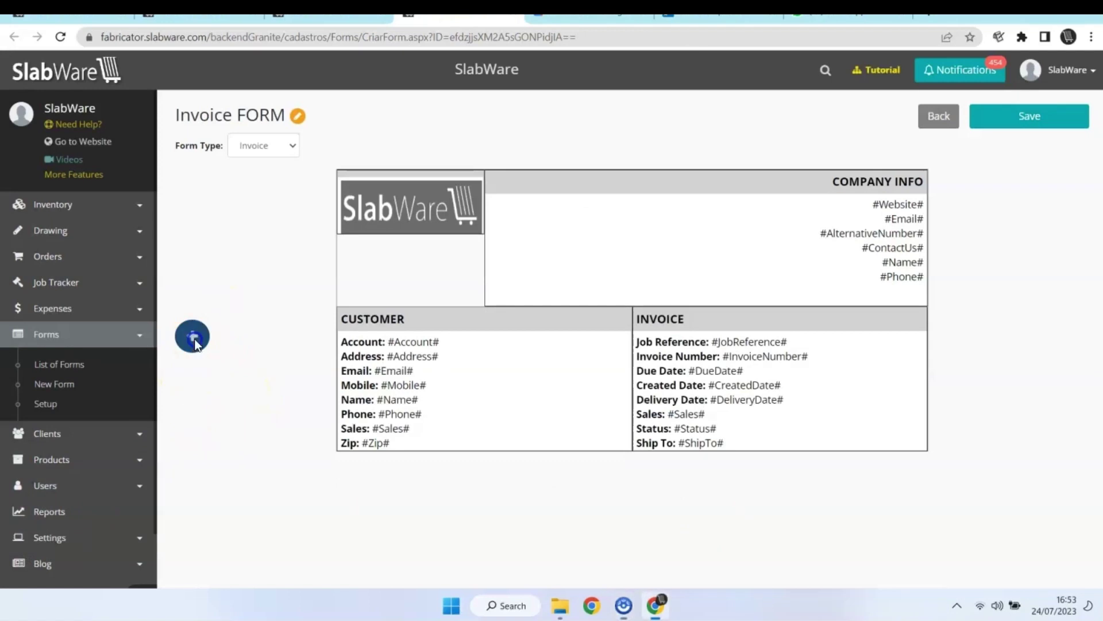
Add an Invoice Areas cell labelled 'AREAS'.
{"action": "left_click", "coordinate": [194, 343]}
{"action": "left_click", "coordinate": [467, 147]}
{"action": "left_click", "coordinate": [458, 227]}
{"action": "left_click", "coordinate": [567, 148]}
{"action": "left_click", "coordinate": [579, 193]}
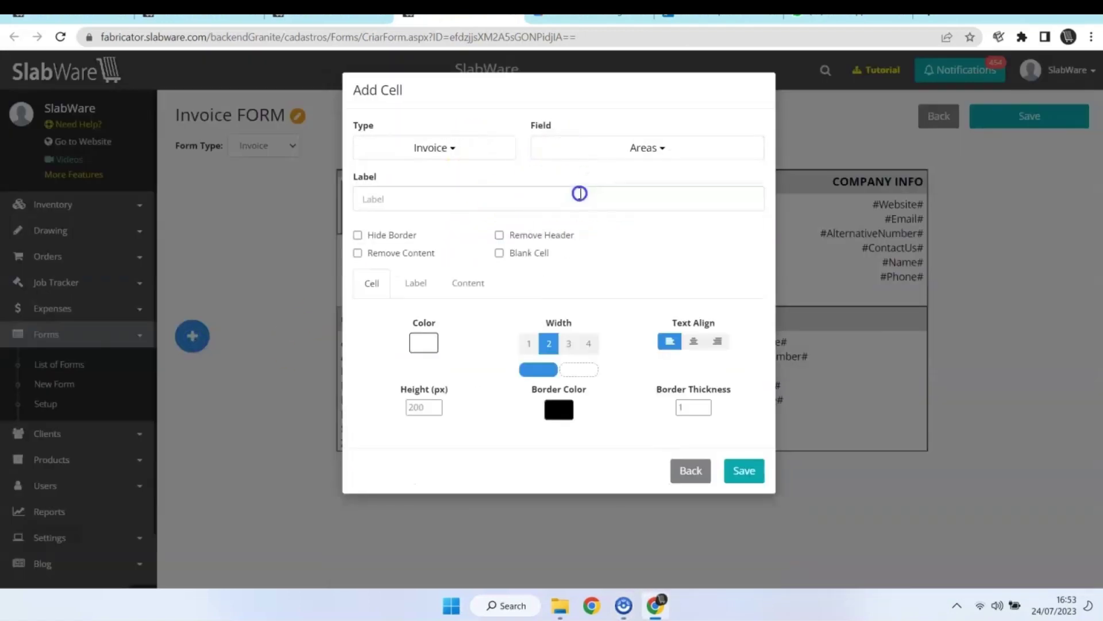
{"action": "left_click", "coordinate": [529, 198]}
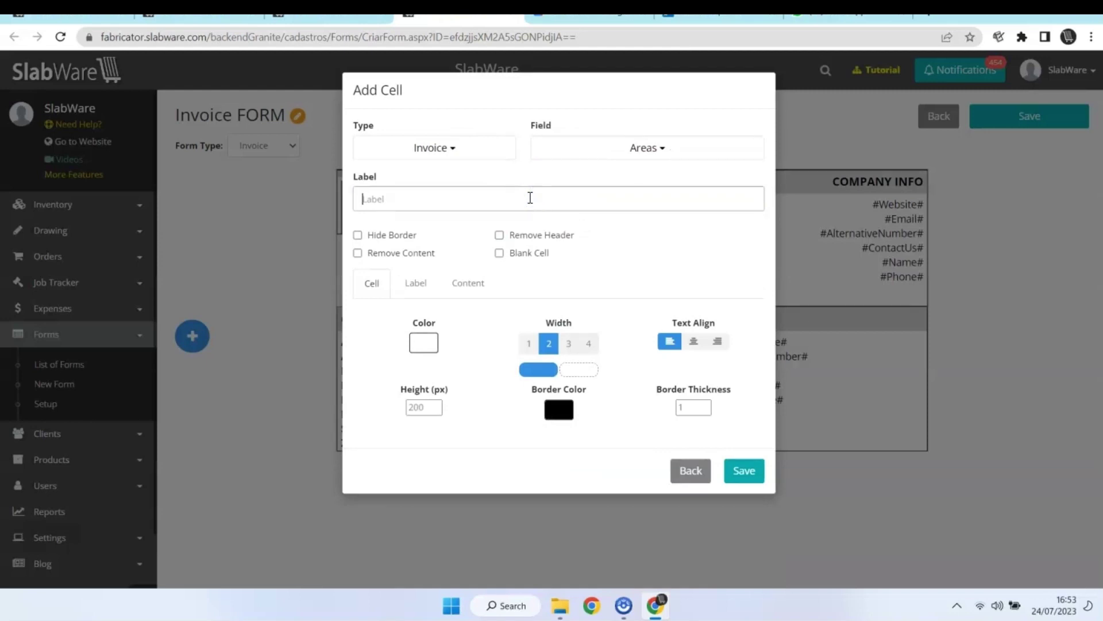
{"action": "left_click", "coordinate": [640, 232]}
{"action": "left_click", "coordinate": [753, 472]}
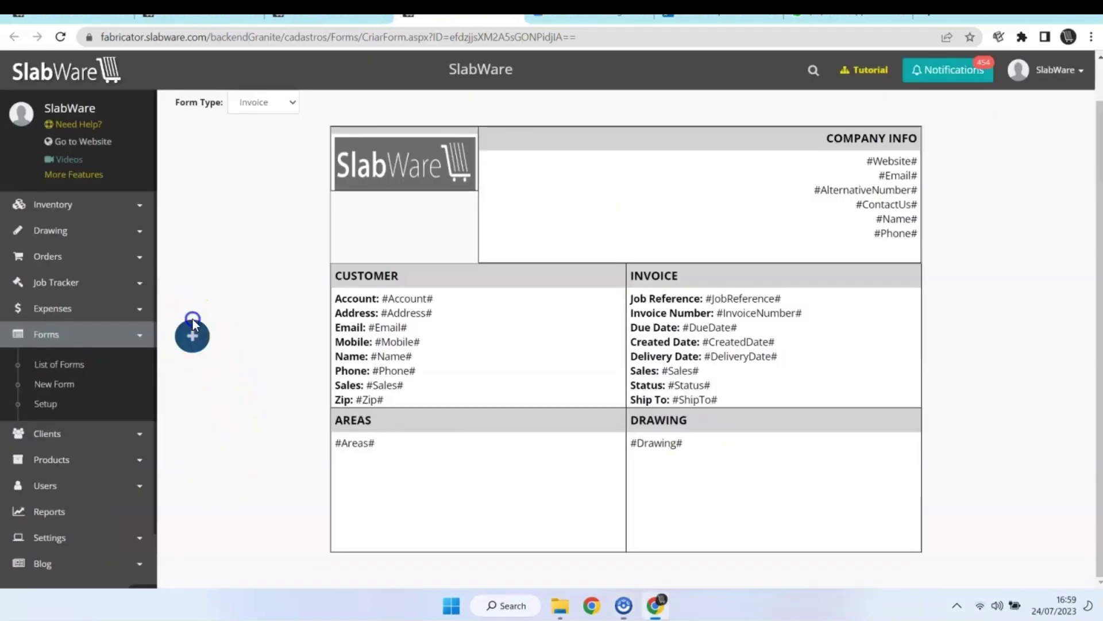
Add a full-width (width 4) Invoice Payments cell labelled 'PAYMENTS'.
{"action": "left_click", "coordinate": [192, 333]}
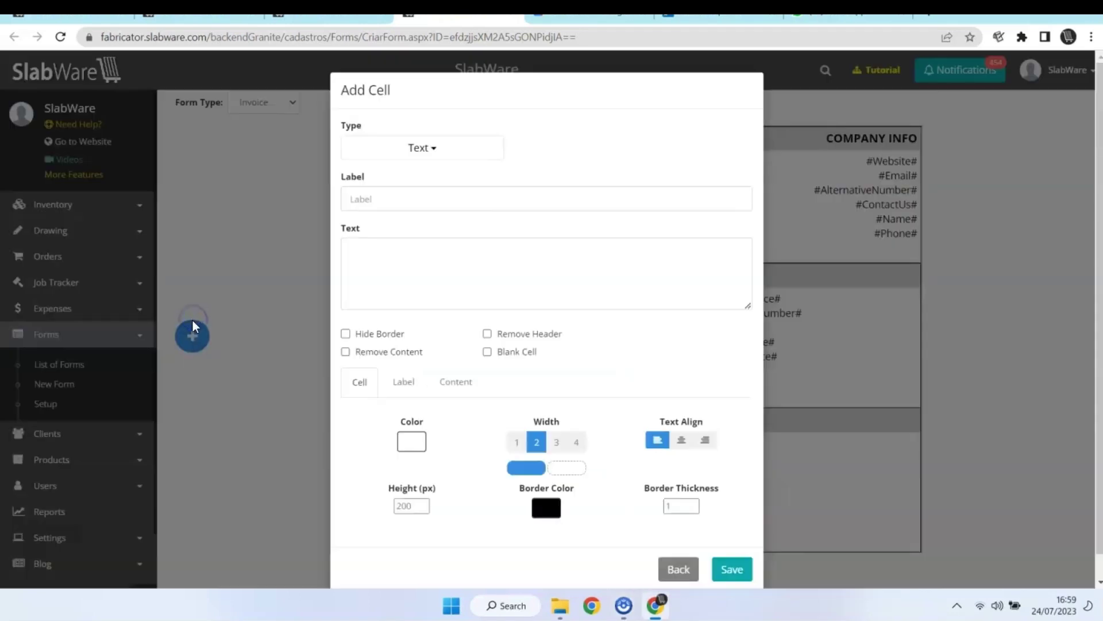
{"action": "left_click", "coordinate": [426, 149]}
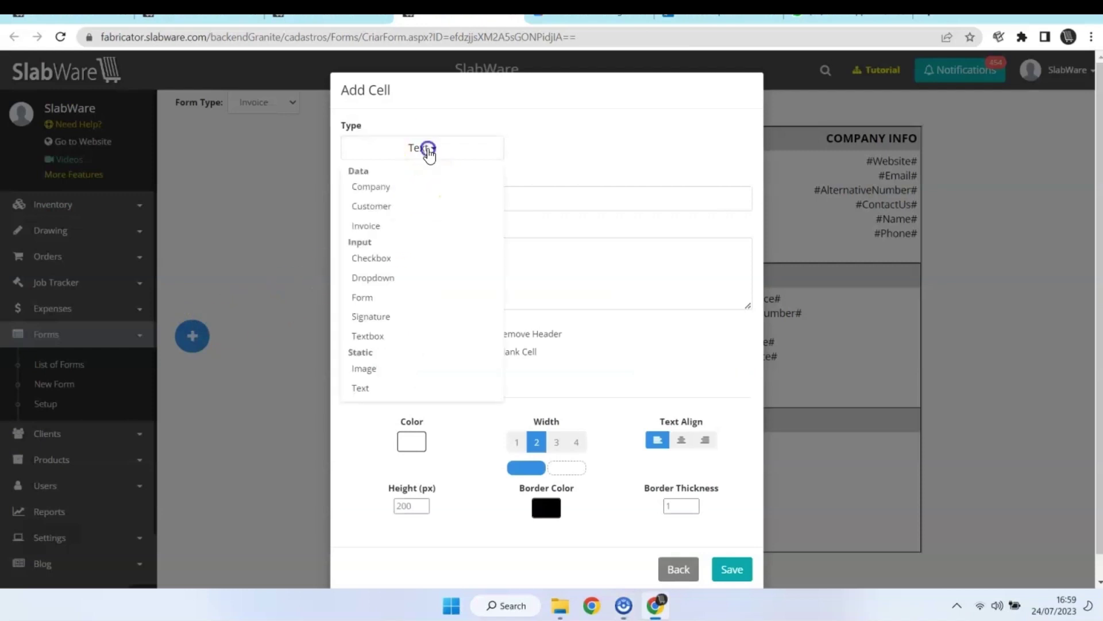
{"action": "left_click", "coordinate": [428, 225]}
{"action": "left_click", "coordinate": [557, 149]}
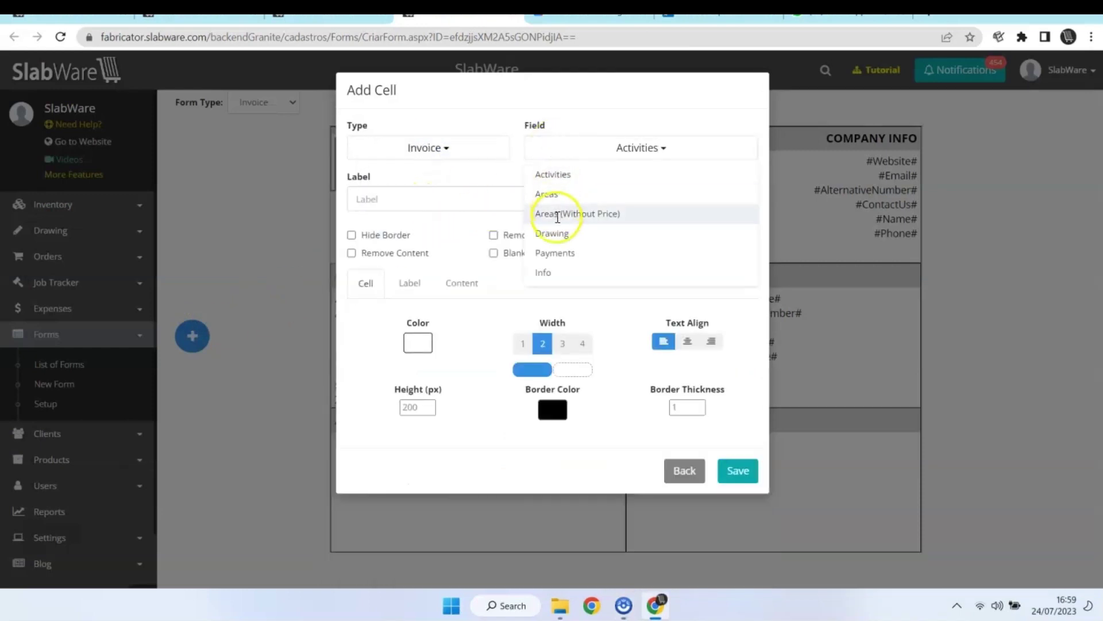
{"action": "left_click", "coordinate": [599, 254]}
{"action": "left_click", "coordinate": [430, 200]}
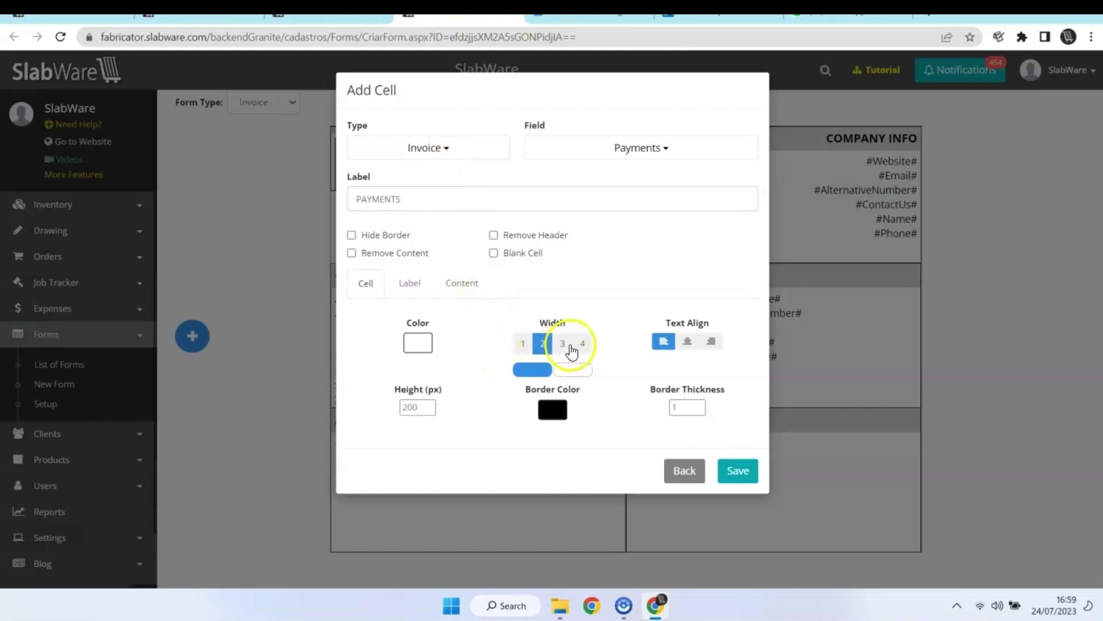
{"action": "left_click", "coordinate": [582, 343]}
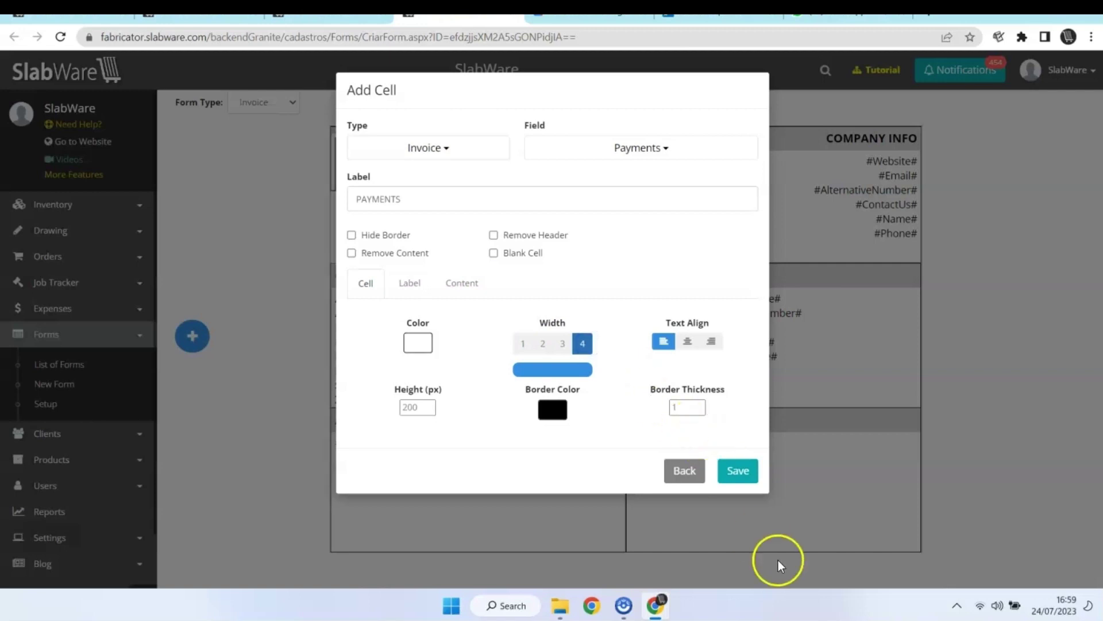
{"action": "left_click", "coordinate": [750, 470]}
{"action": "scroll", "coordinate": [735, 465], "scroll_direction": "down", "scroll_amount": 3}
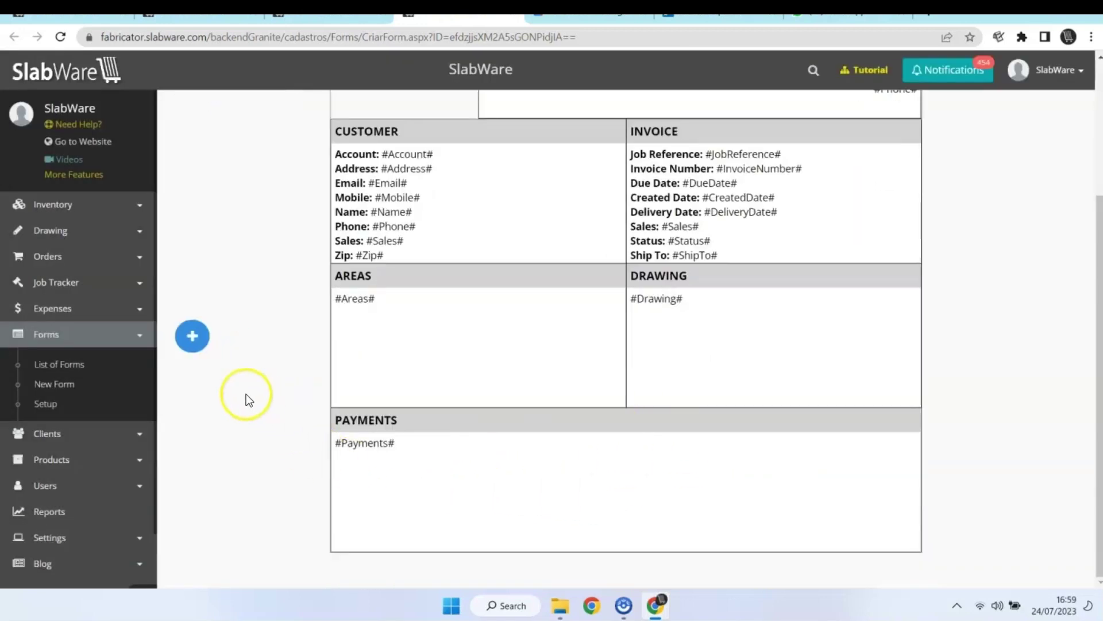
Add a full-width Invoice Activities cell labelled 'ACTIVITIES'.
{"action": "left_click", "coordinate": [202, 343]}
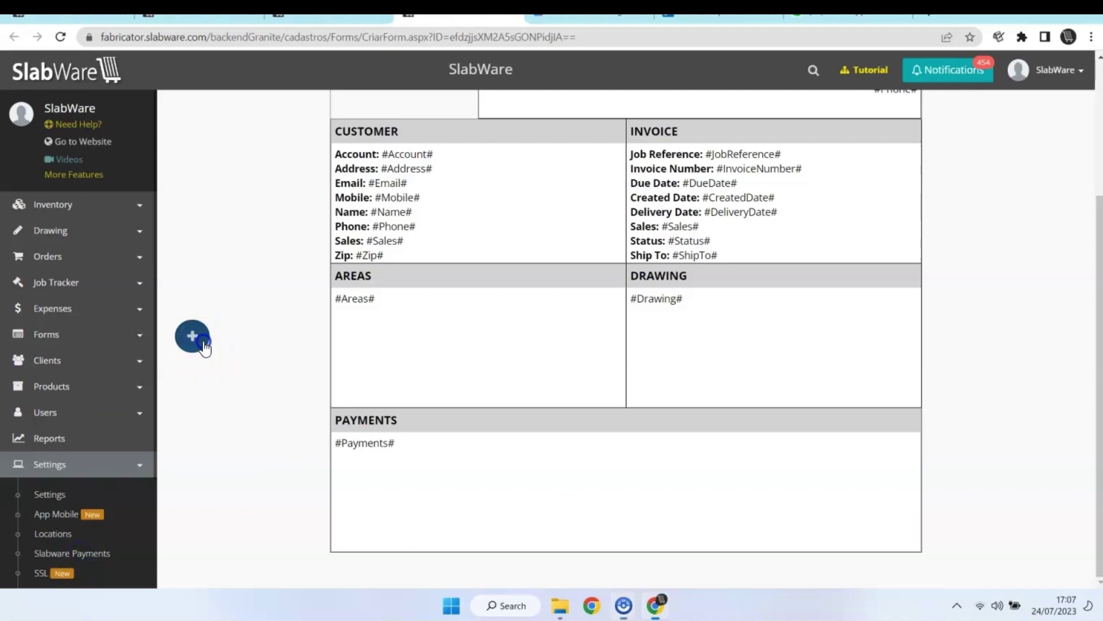
{"action": "left_click", "coordinate": [405, 150]}
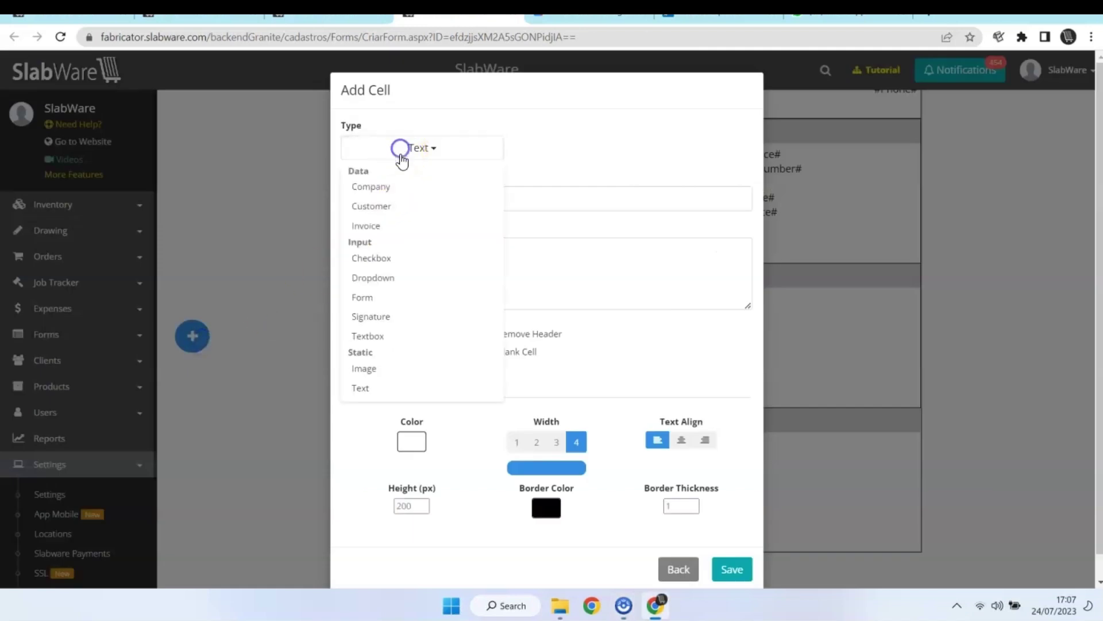
{"action": "left_click", "coordinate": [410, 225]}
{"action": "left_click", "coordinate": [591, 142]}
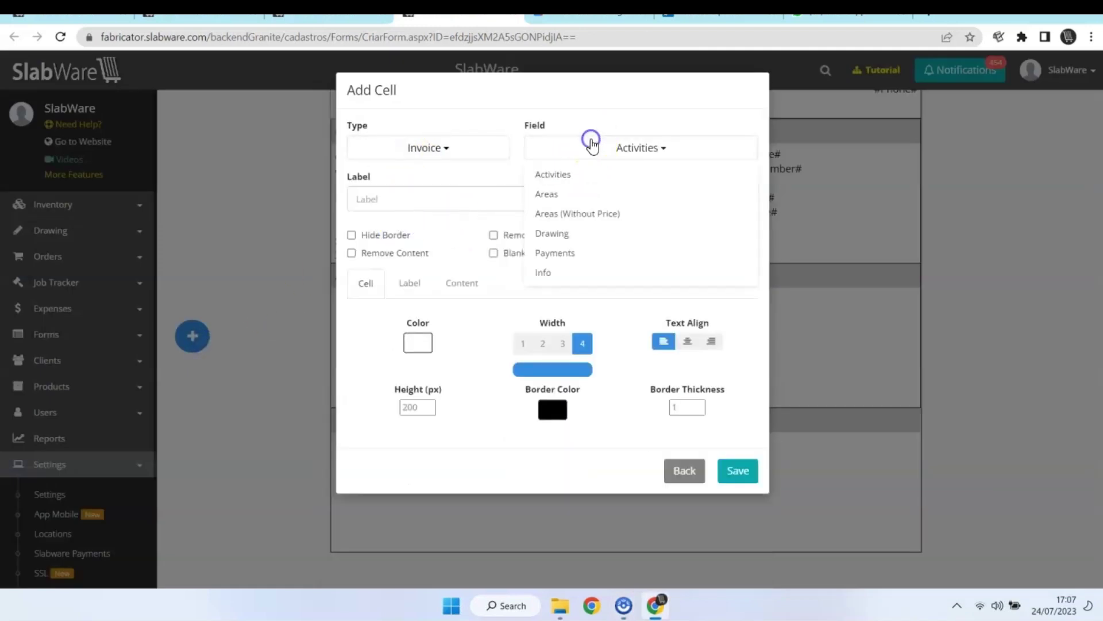
{"action": "left_click", "coordinate": [592, 175]}
{"action": "left_click", "coordinate": [500, 199]}
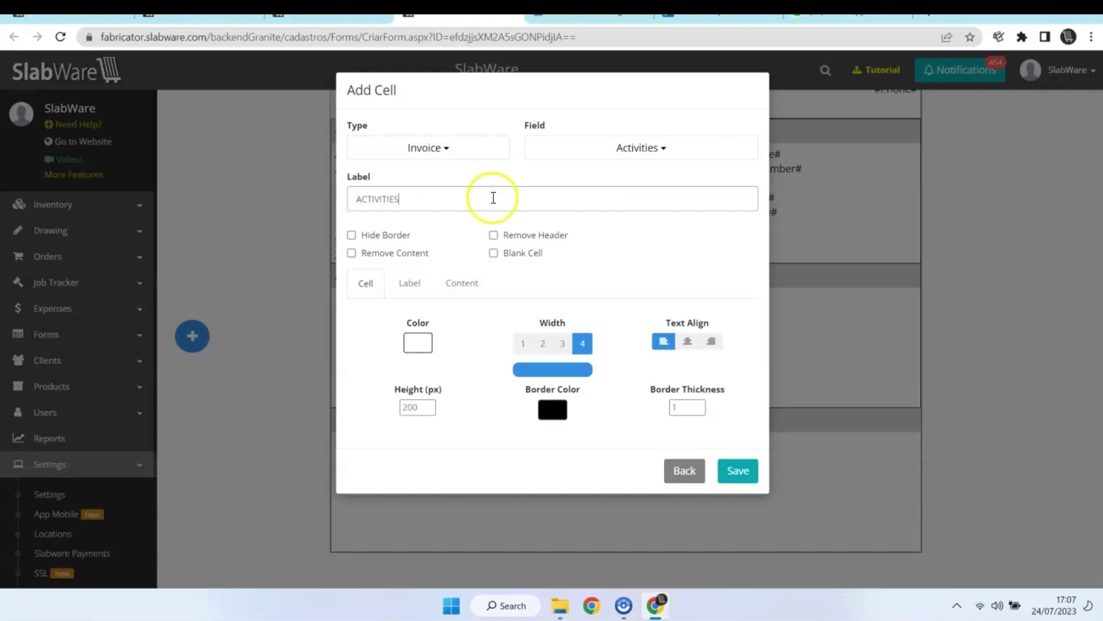
{"action": "left_click", "coordinate": [746, 474]}
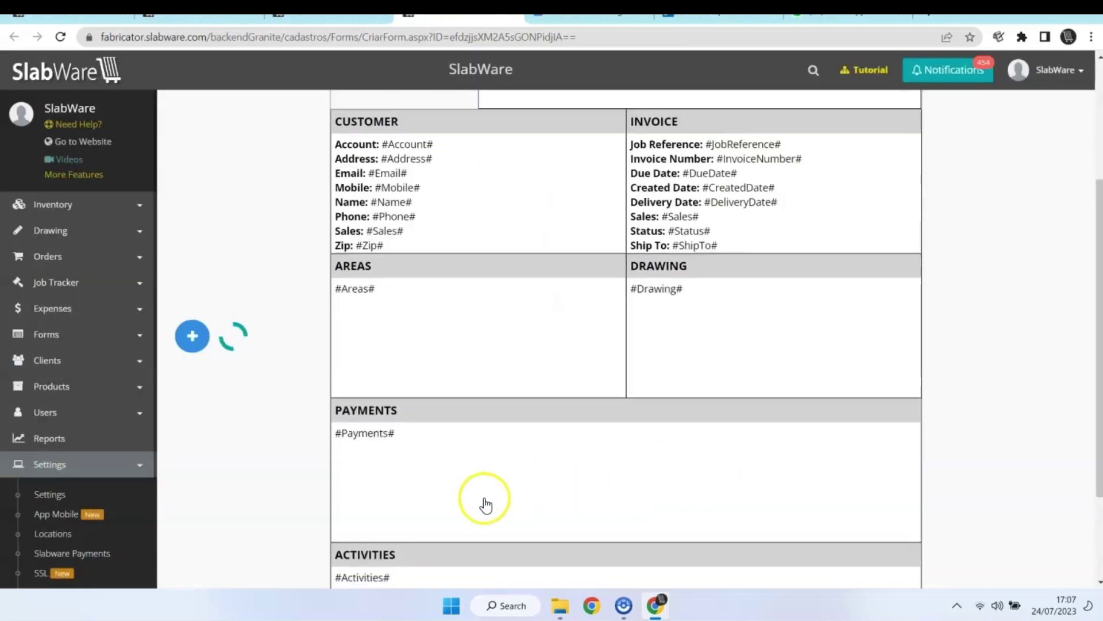
{"action": "scroll", "coordinate": [419, 471], "scroll_direction": "down", "scroll_amount": 2}
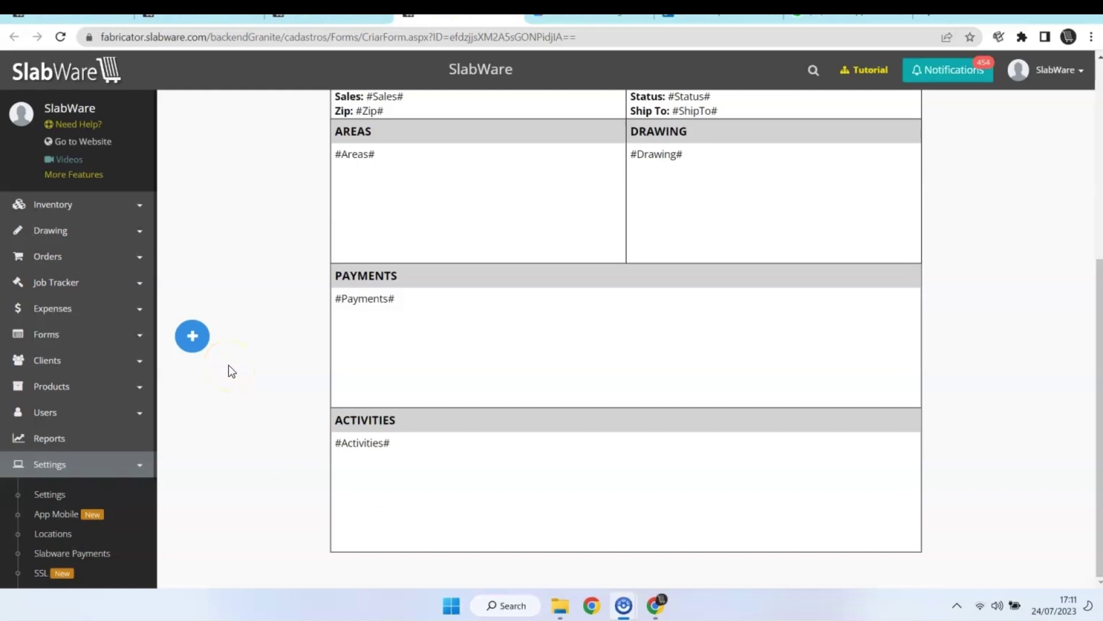
Add a Checkbox cell labelled 'CHECKBOX' with option text 'TEST' at width 2.
{"action": "left_click", "coordinate": [192, 336]}
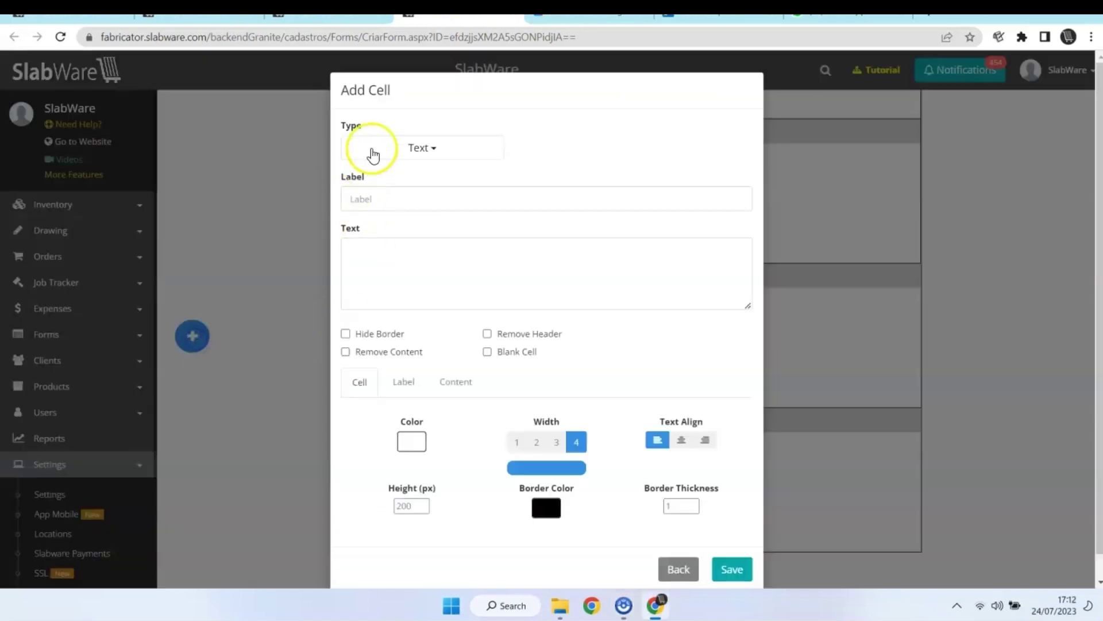
{"action": "left_click", "coordinate": [372, 154]}
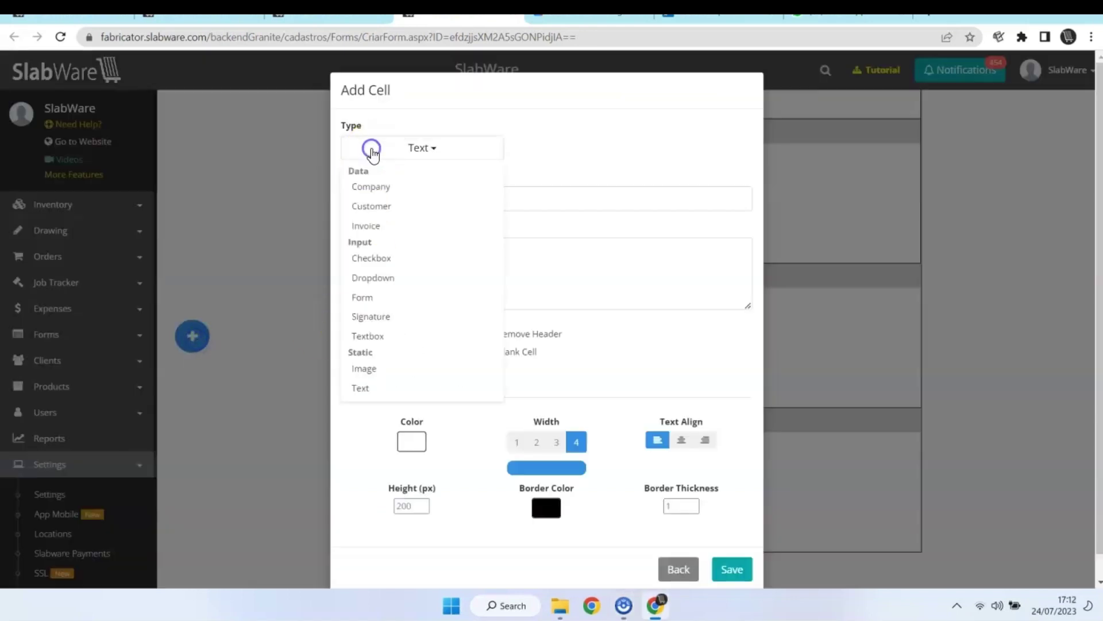
{"action": "left_click", "coordinate": [414, 259]}
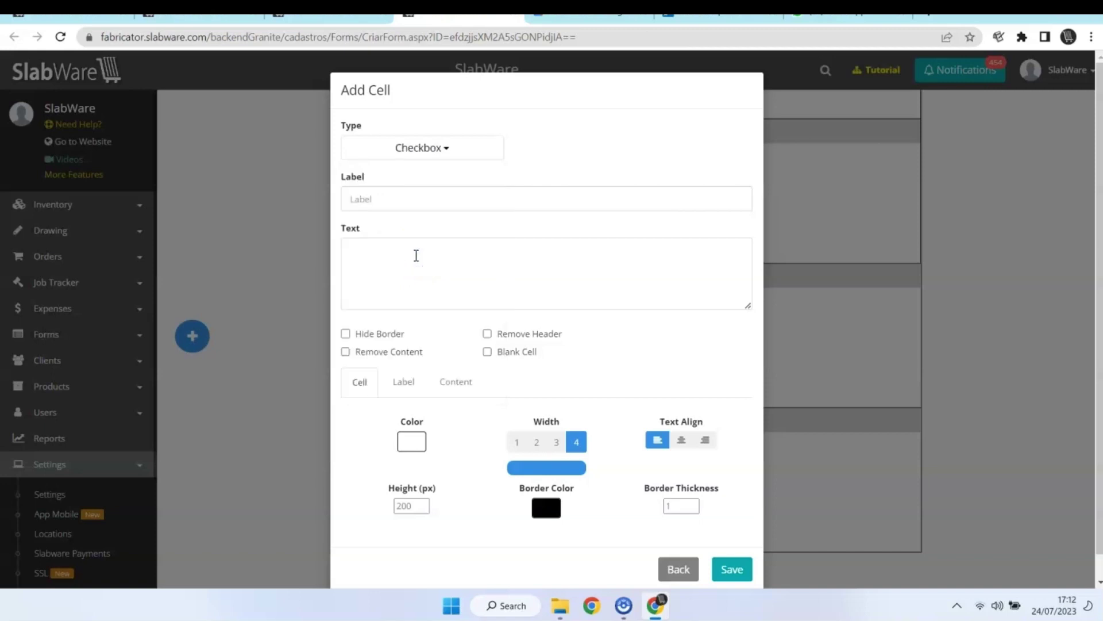
{"action": "left_click", "coordinate": [390, 201]}
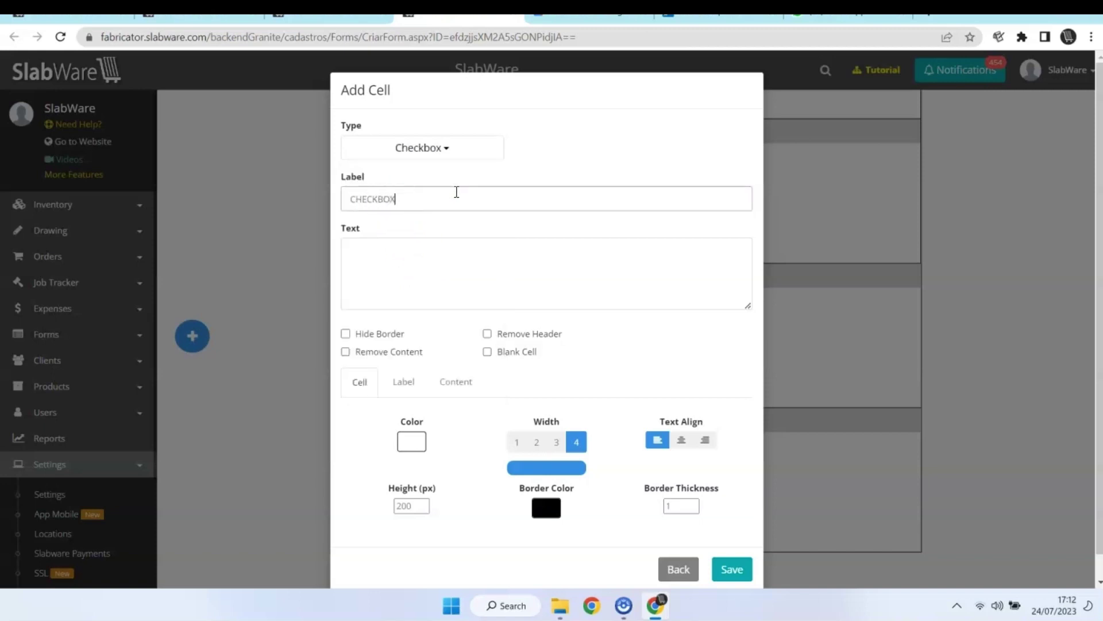
{"action": "left_click", "coordinate": [412, 251]}
{"action": "type", "text": "TEST"}
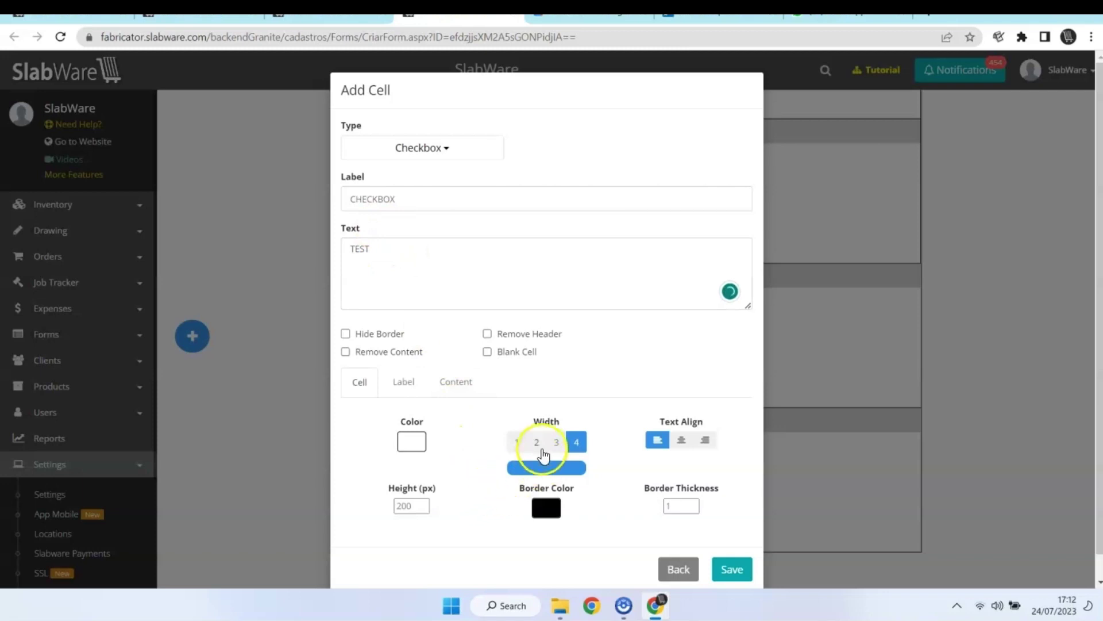
{"action": "left_click", "coordinate": [536, 442]}
{"action": "left_click", "coordinate": [726, 566]}
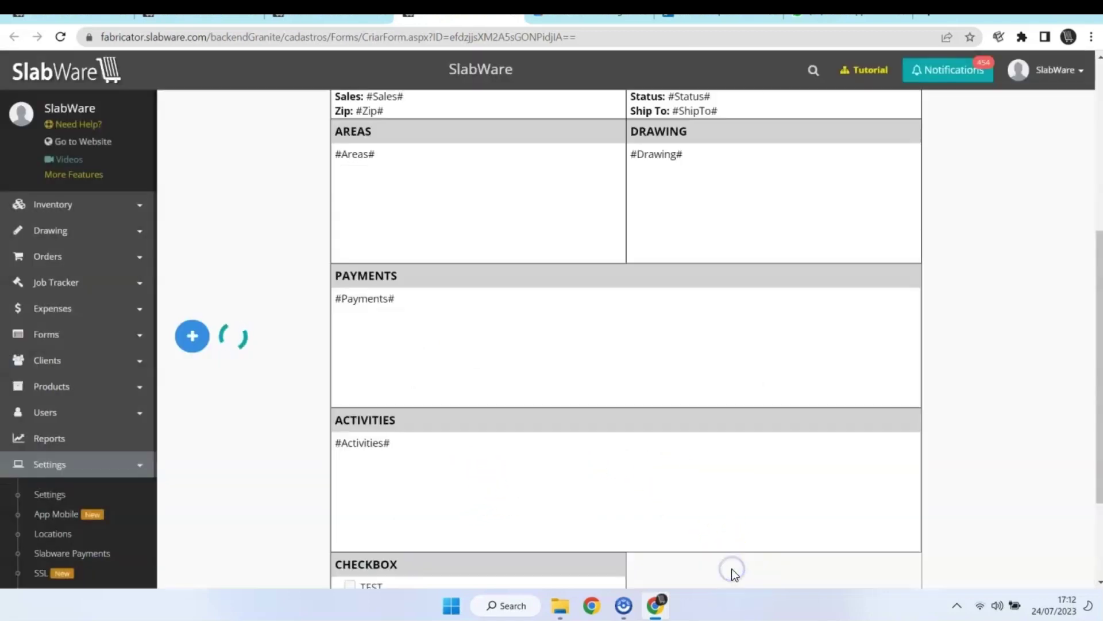
Add a new Dropdown-type cell and start creating a new dropdown field for it.
{"action": "left_click", "coordinate": [191, 336]}
{"action": "left_click", "coordinate": [418, 148]}
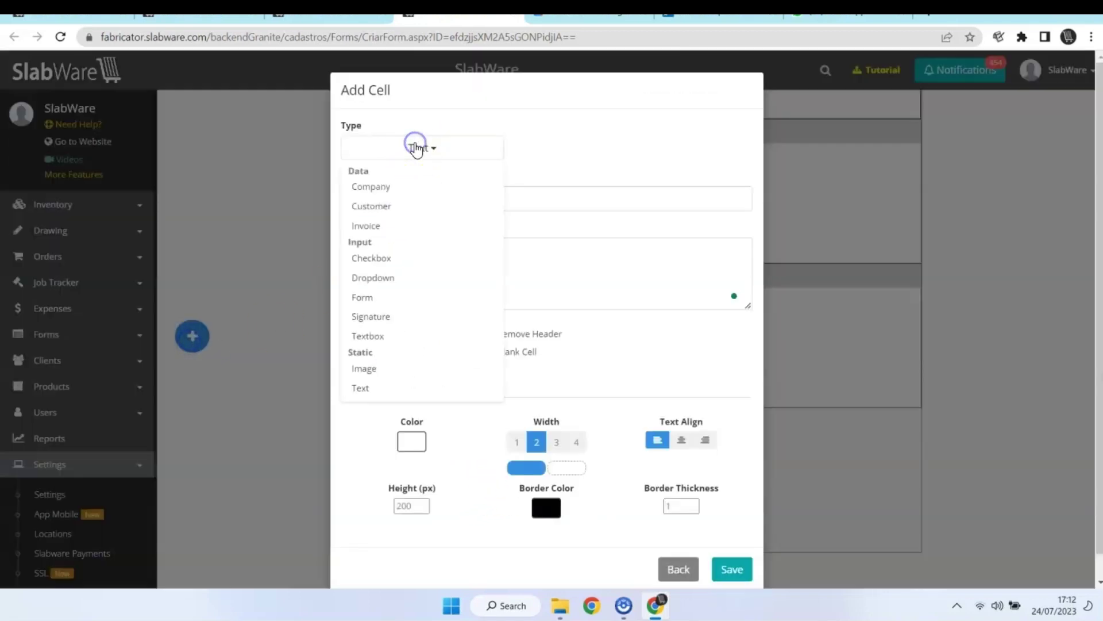
{"action": "left_click", "coordinate": [410, 279]}
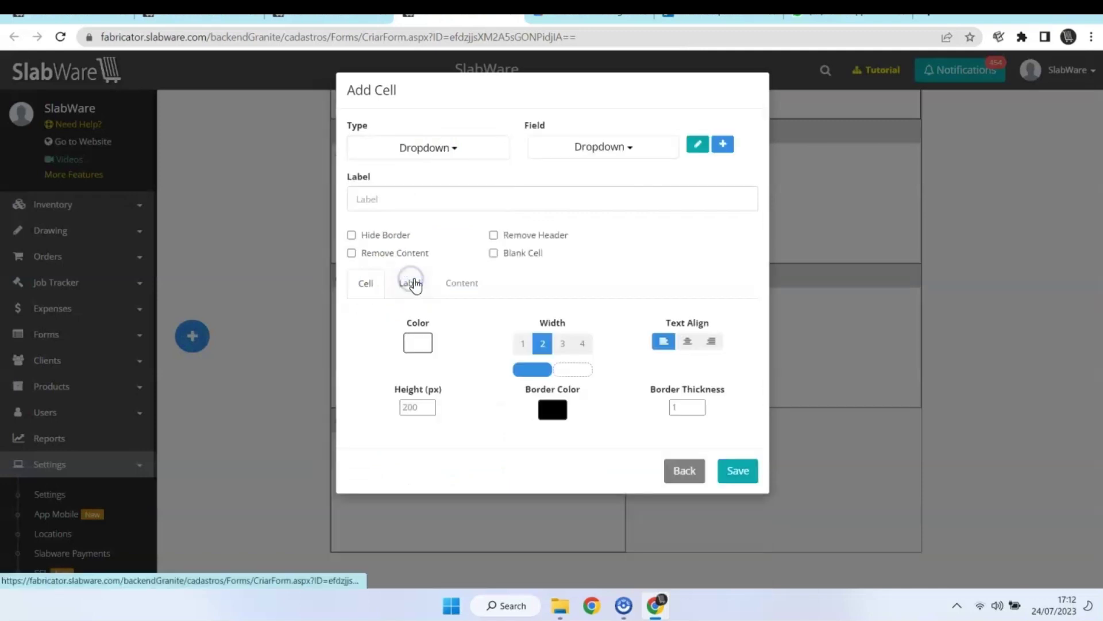
{"action": "left_click", "coordinate": [627, 148]}
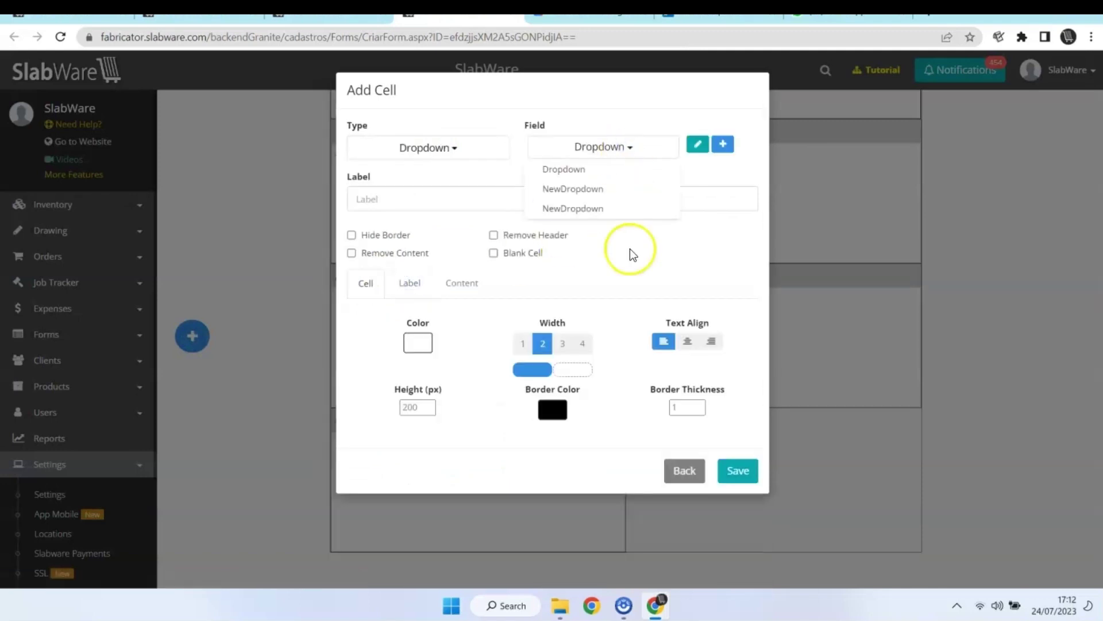
{"action": "left_click", "coordinate": [640, 153]}
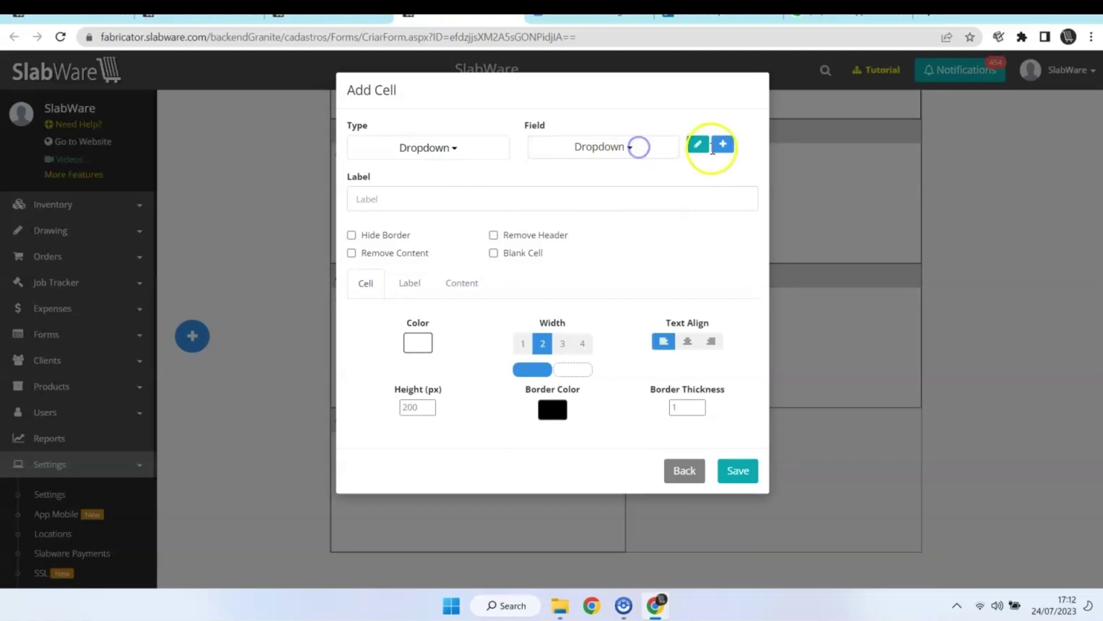
{"action": "left_click", "coordinate": [723, 143]}
Give the NewDropdown field options A and B and save the field.
{"action": "left_click", "coordinate": [546, 179]}
{"action": "left_click", "coordinate": [545, 175]}
{"action": "type", "text": "A"}
{"action": "left_click", "coordinate": [546, 197]}
{"action": "left_click", "coordinate": [544, 196]}
{"action": "type", "text": "B"}
{"action": "left_click", "coordinate": [547, 214]}
{"action": "left_click", "coordinate": [551, 211]}
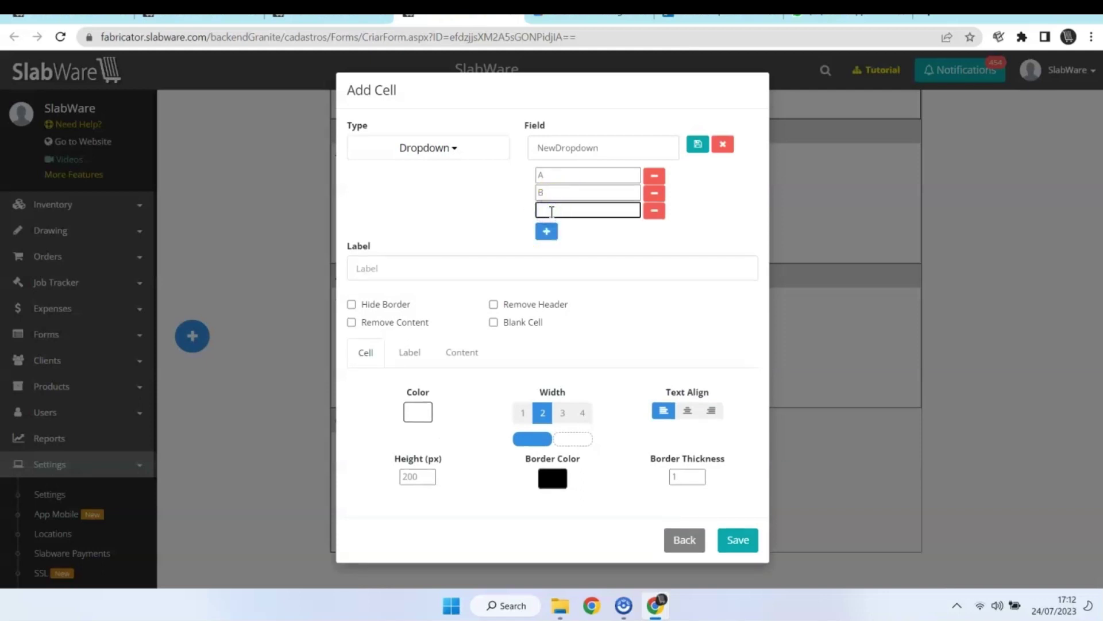
{"action": "left_click", "coordinate": [697, 145]}
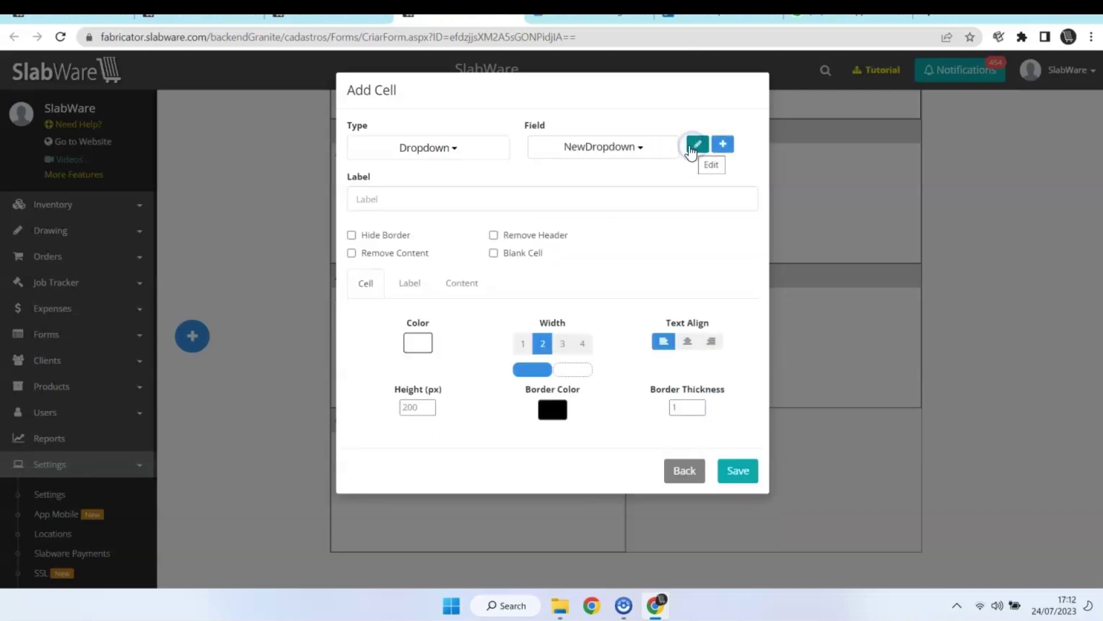
Label the cell DROPDOWN and save it beside the checkbox.
{"action": "left_click", "coordinate": [500, 198]}
{"action": "left_click", "coordinate": [500, 199]}
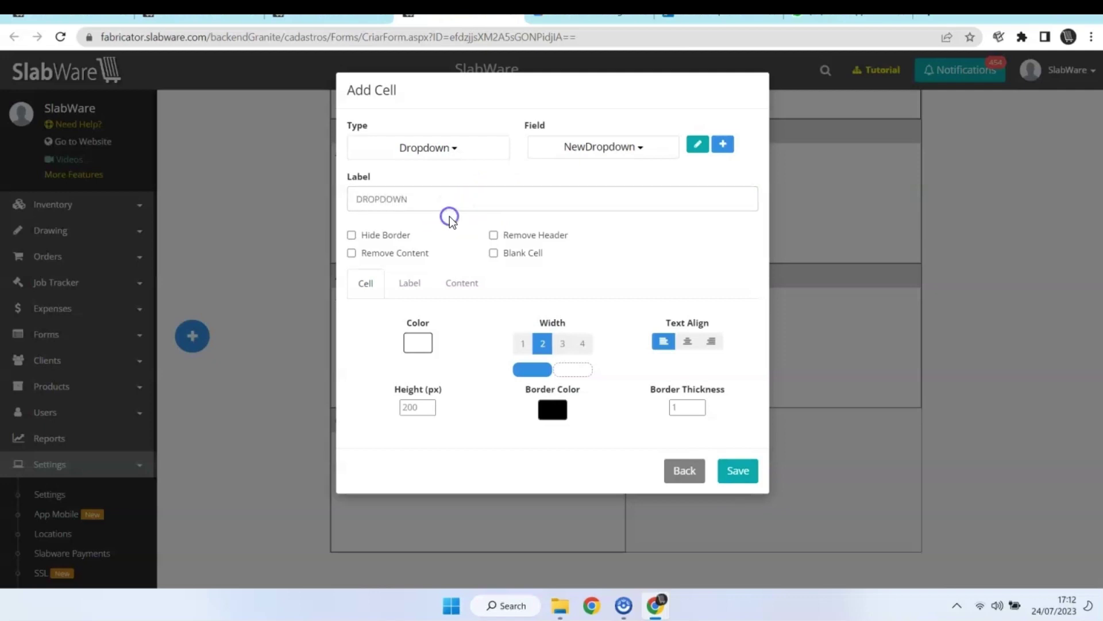
{"action": "left_click", "coordinate": [725, 470]}
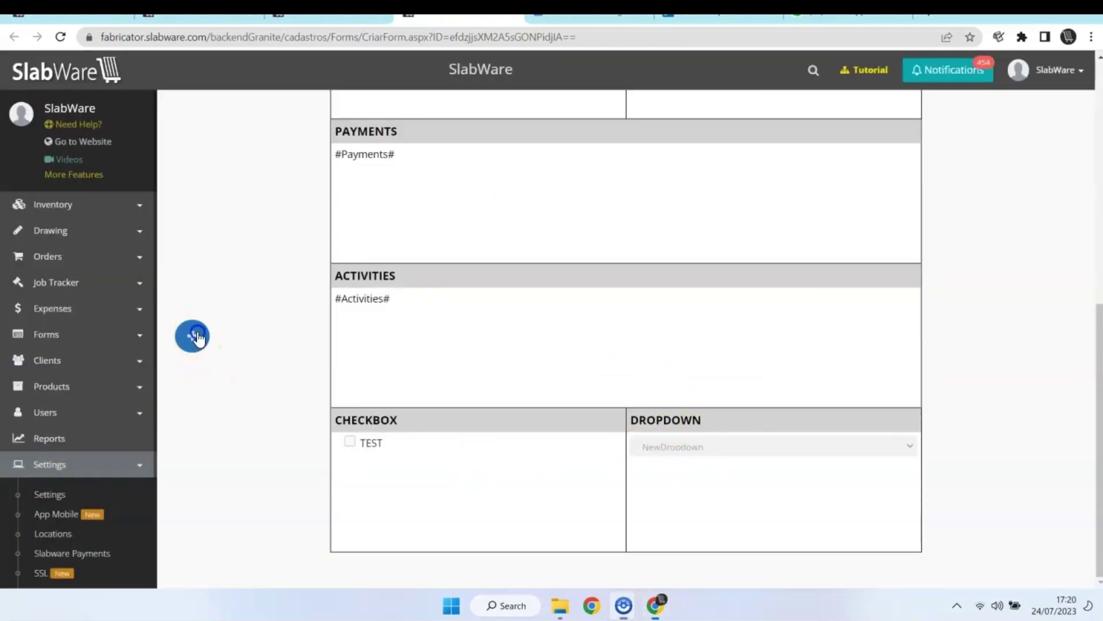
Add a new cell and set its type to Textbox.
{"action": "left_click", "coordinate": [195, 337]}
{"action": "left_click", "coordinate": [478, 148]}
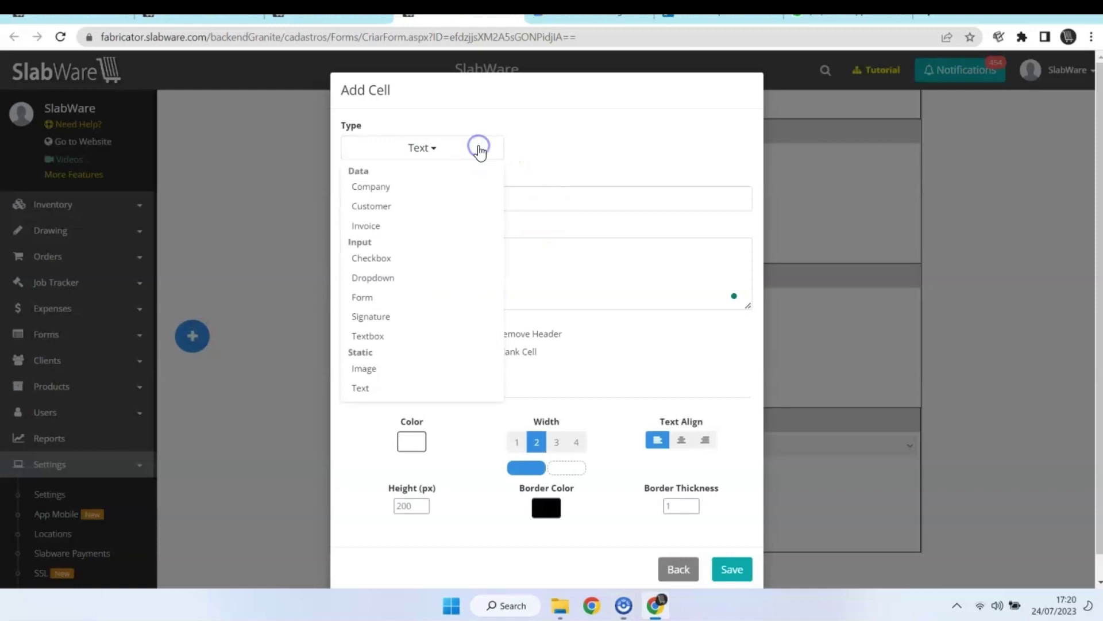
{"action": "left_click", "coordinate": [444, 298]}
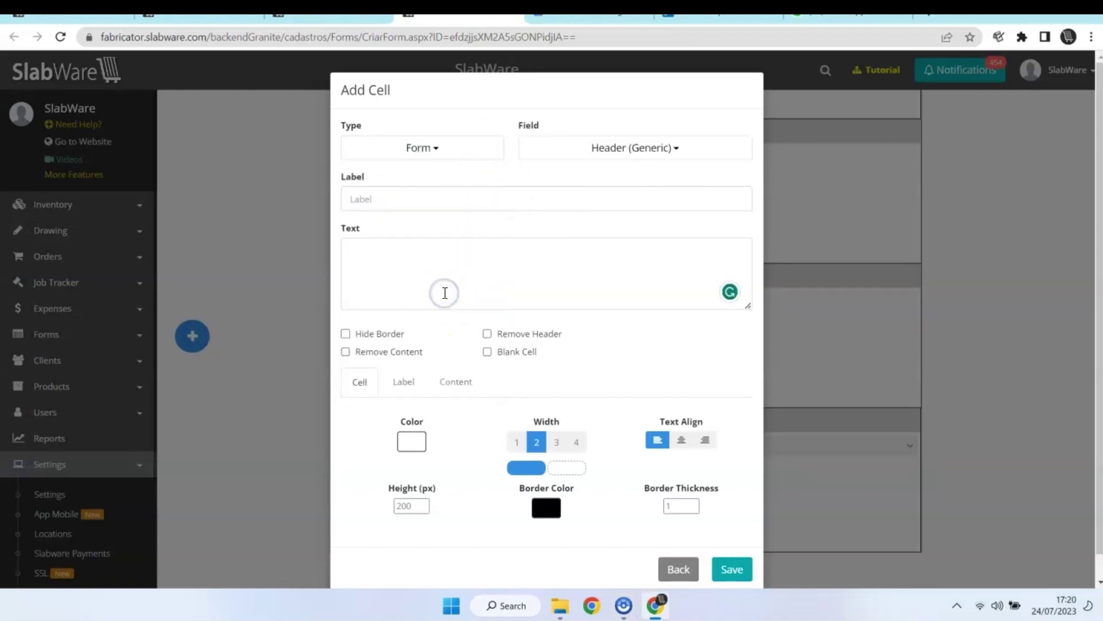
{"action": "left_click", "coordinate": [601, 157]}
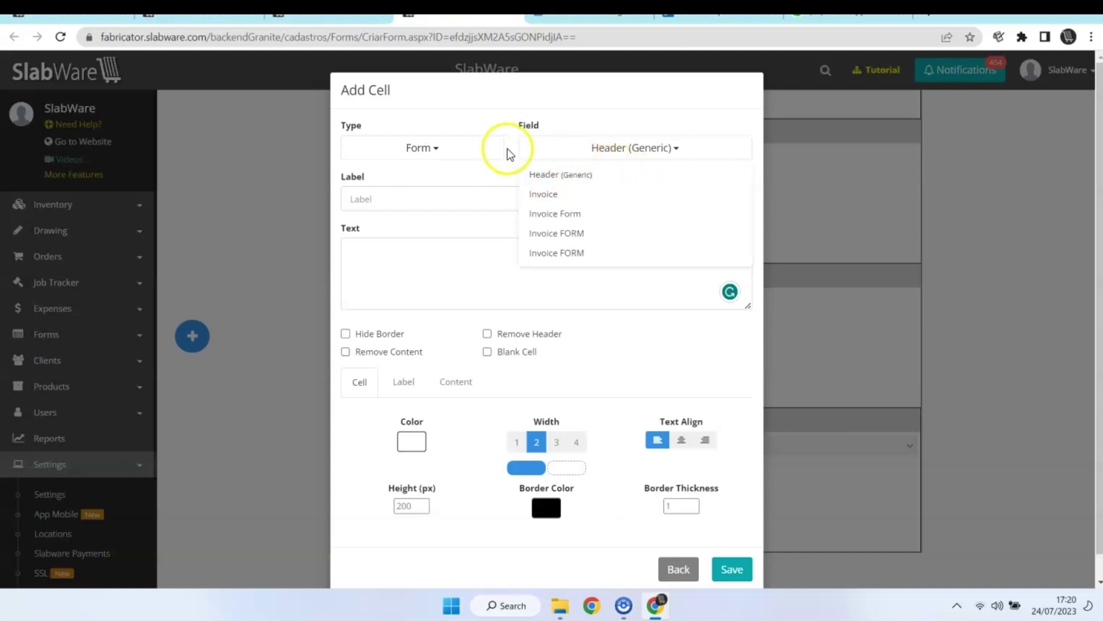
{"action": "left_click", "coordinate": [526, 147]}
{"action": "left_click", "coordinate": [460, 148]}
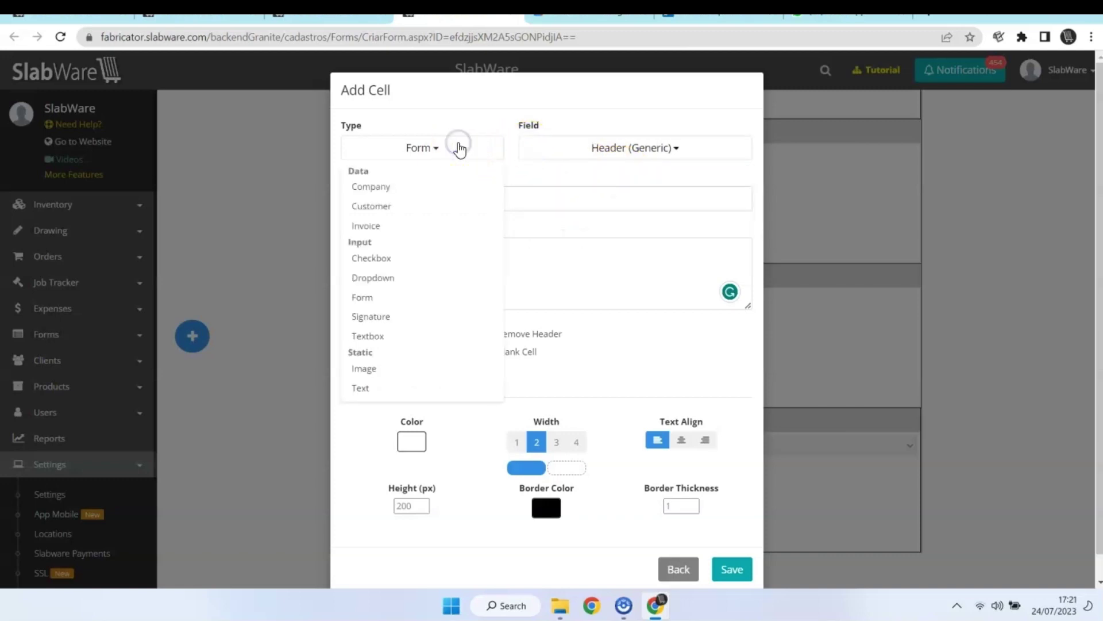
{"action": "left_click", "coordinate": [419, 335]}
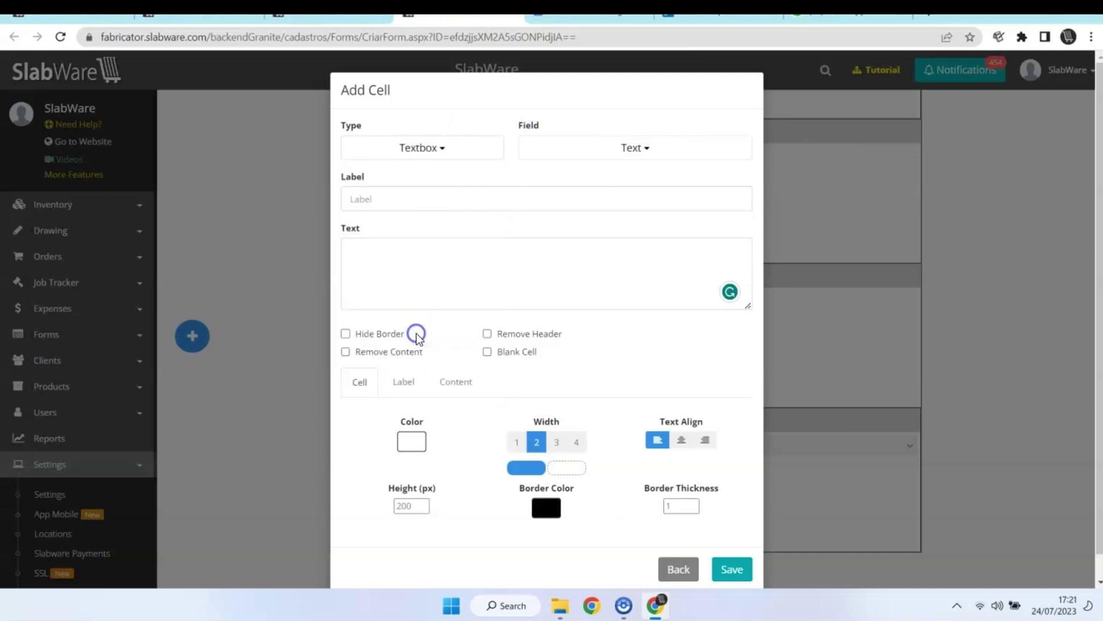
Label the cell TEXTBOX and save it half-width below the checkbox.
{"action": "left_click", "coordinate": [423, 206]}
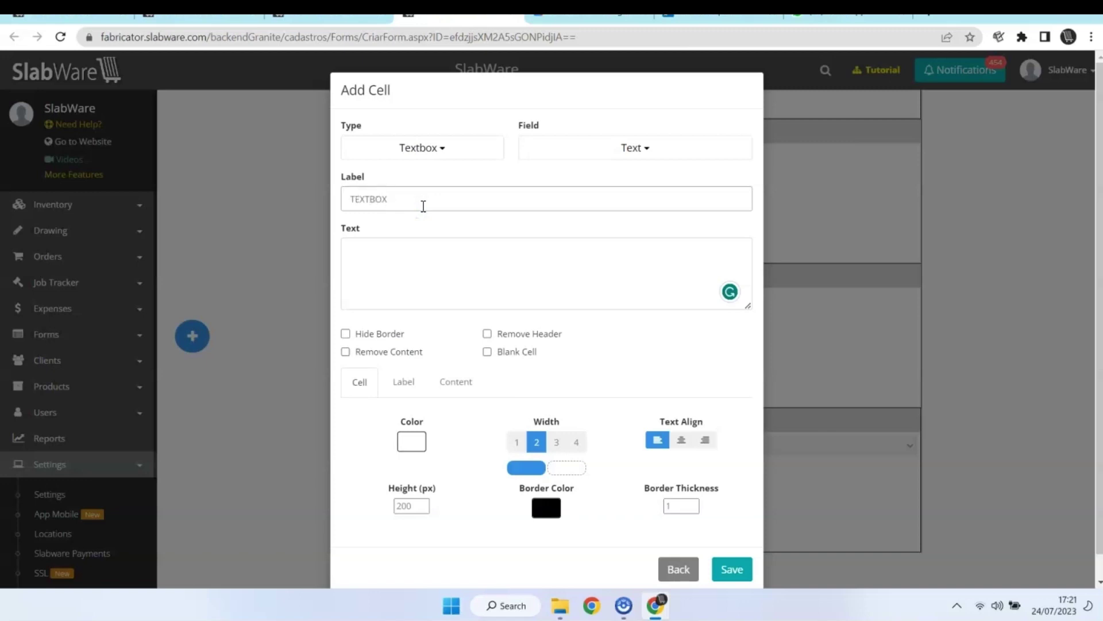
{"action": "left_click", "coordinate": [434, 222]}
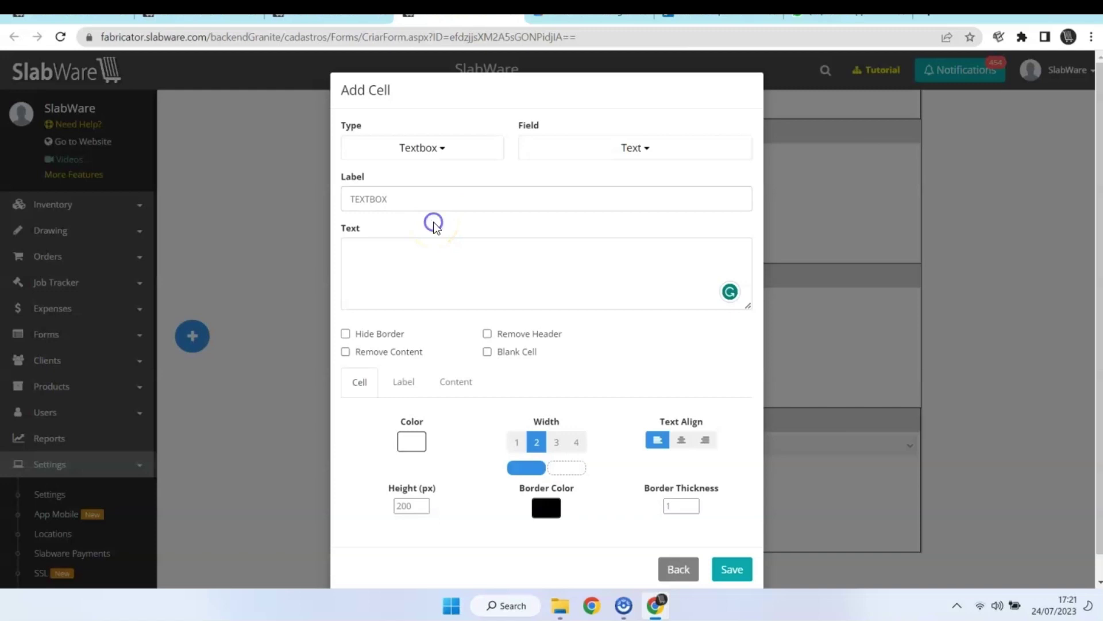
{"action": "left_click", "coordinate": [550, 218]}
{"action": "scroll", "coordinate": [911, 321], "scroll_direction": "down", "scroll_amount": 1}
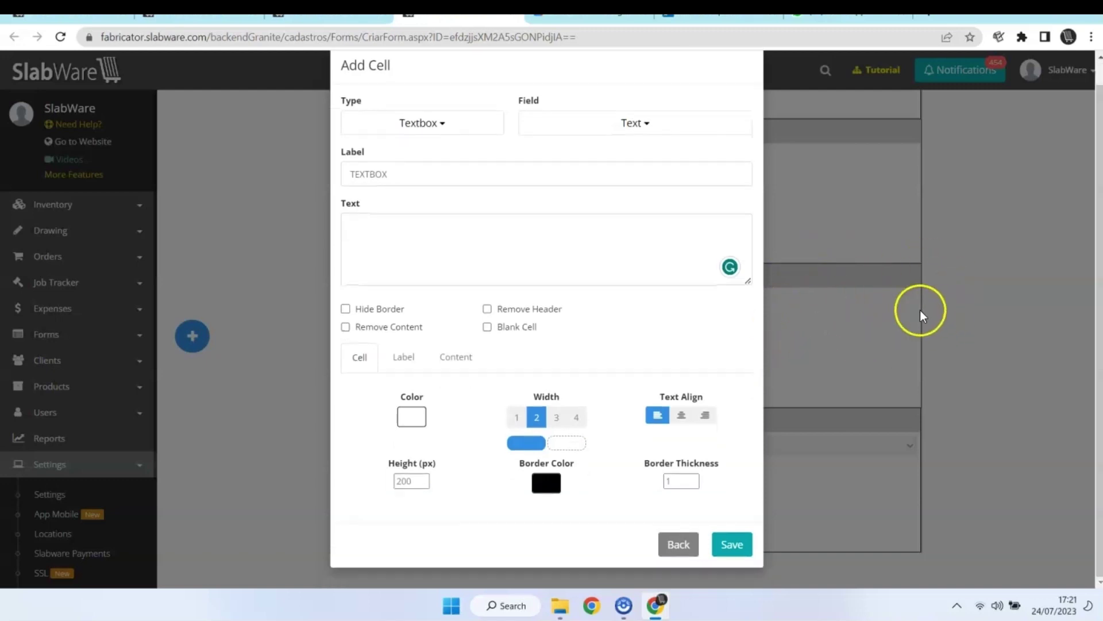
{"action": "left_click", "coordinate": [732, 545]}
{"action": "scroll", "coordinate": [497, 444], "scroll_direction": "down", "scroll_amount": 1}
{"action": "scroll", "coordinate": [497, 444], "scroll_direction": "down", "scroll_amount": 1}
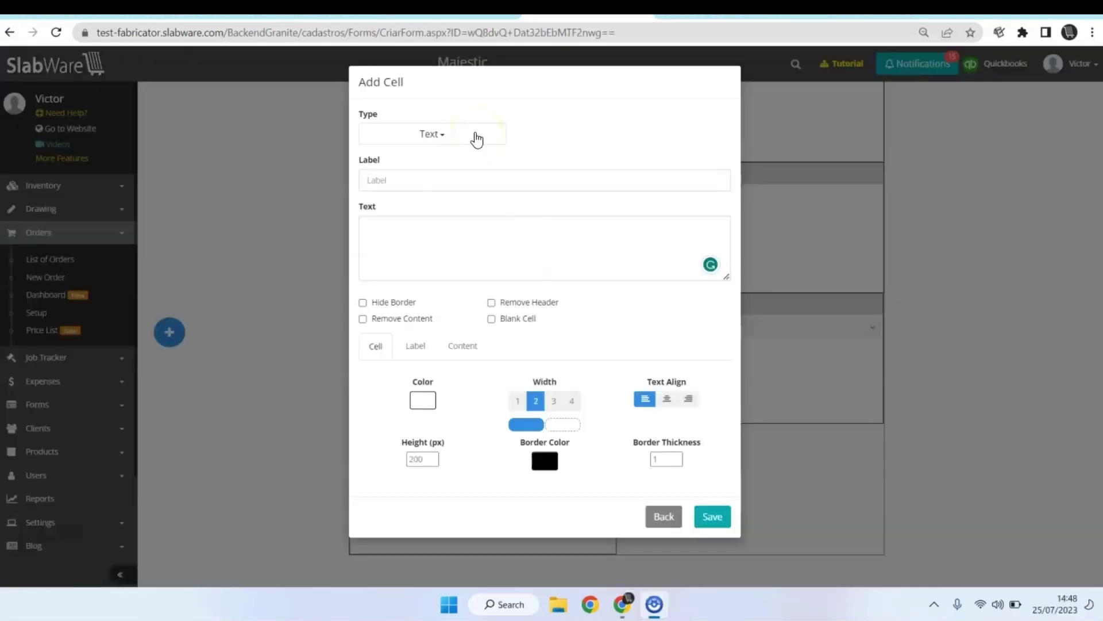
Make the open cell a static Text cell holding the terms text and save it beside TEXTBOX.
{"action": "left_click", "coordinate": [476, 135]}
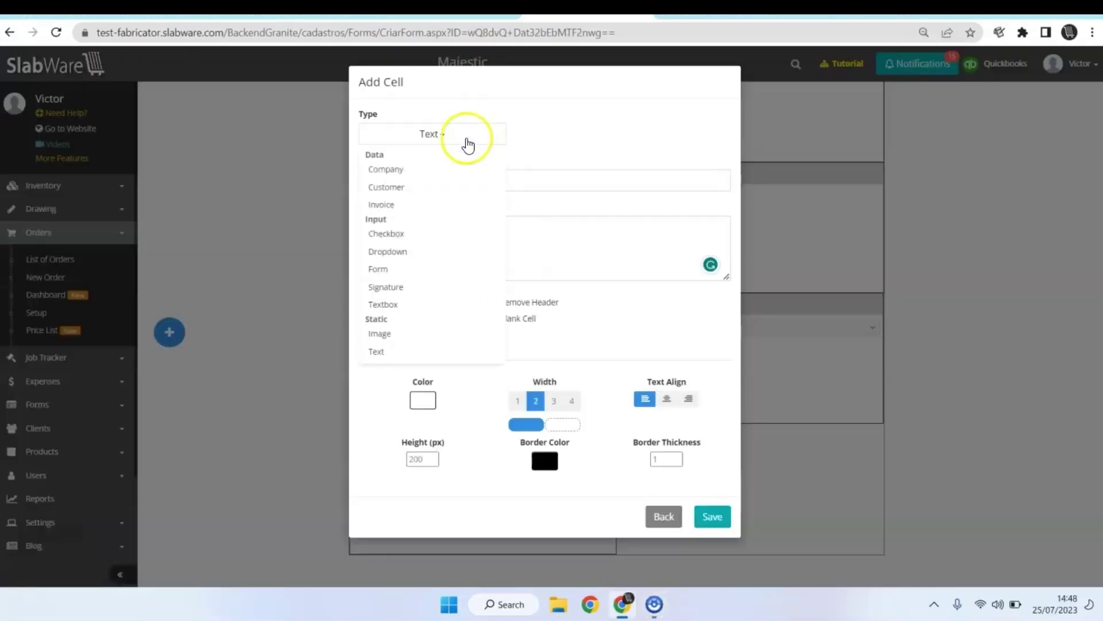
{"action": "left_click", "coordinate": [405, 337]}
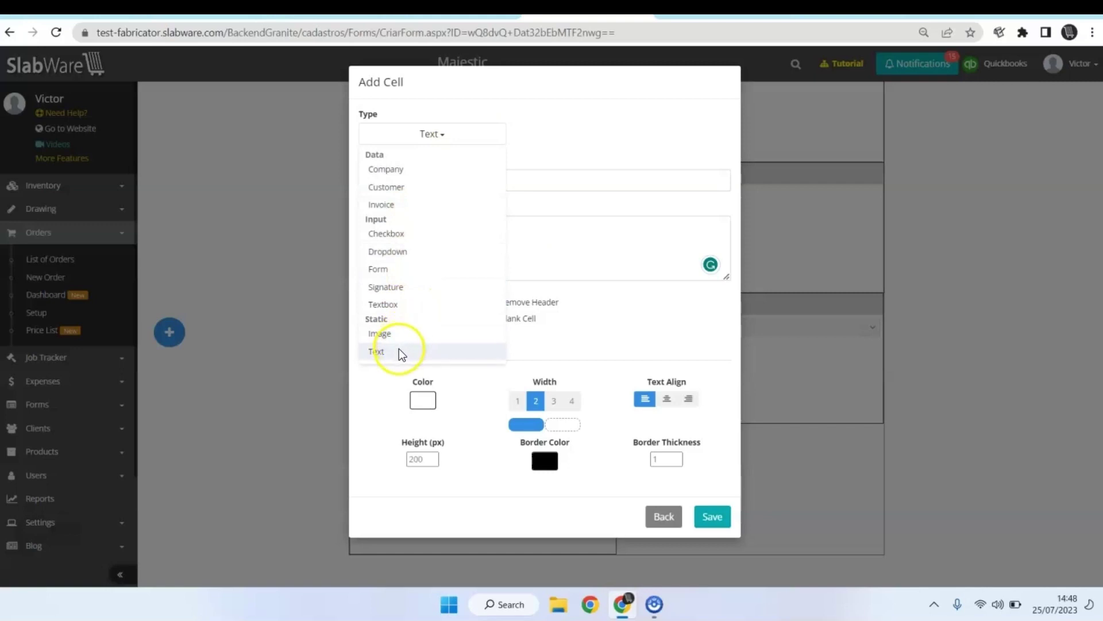
{"action": "left_click", "coordinate": [401, 351]}
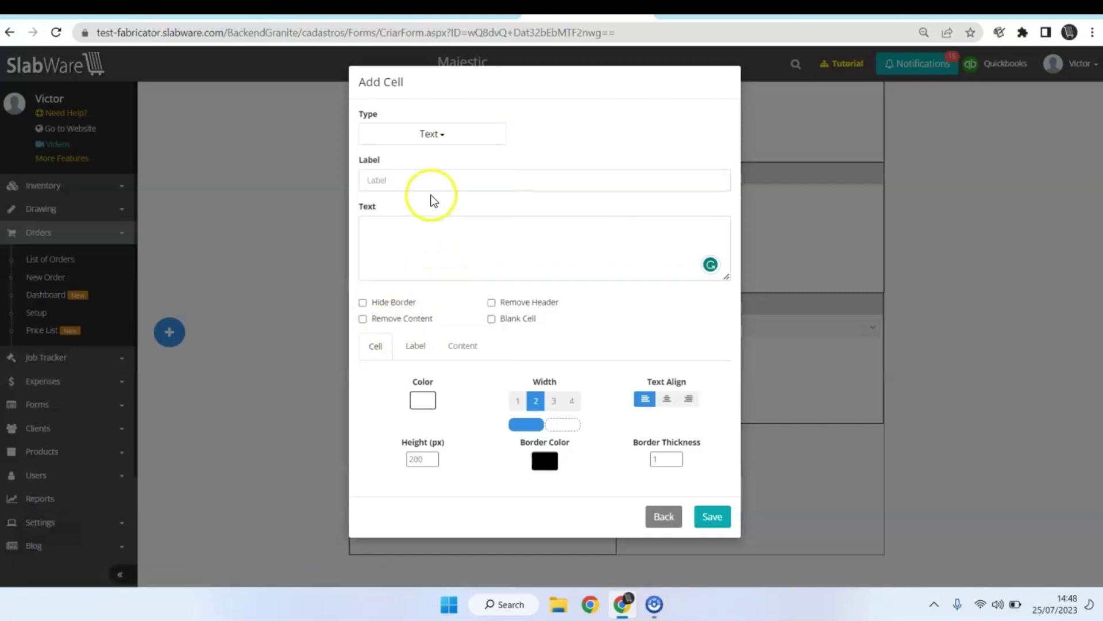
{"action": "left_click", "coordinate": [426, 176]}
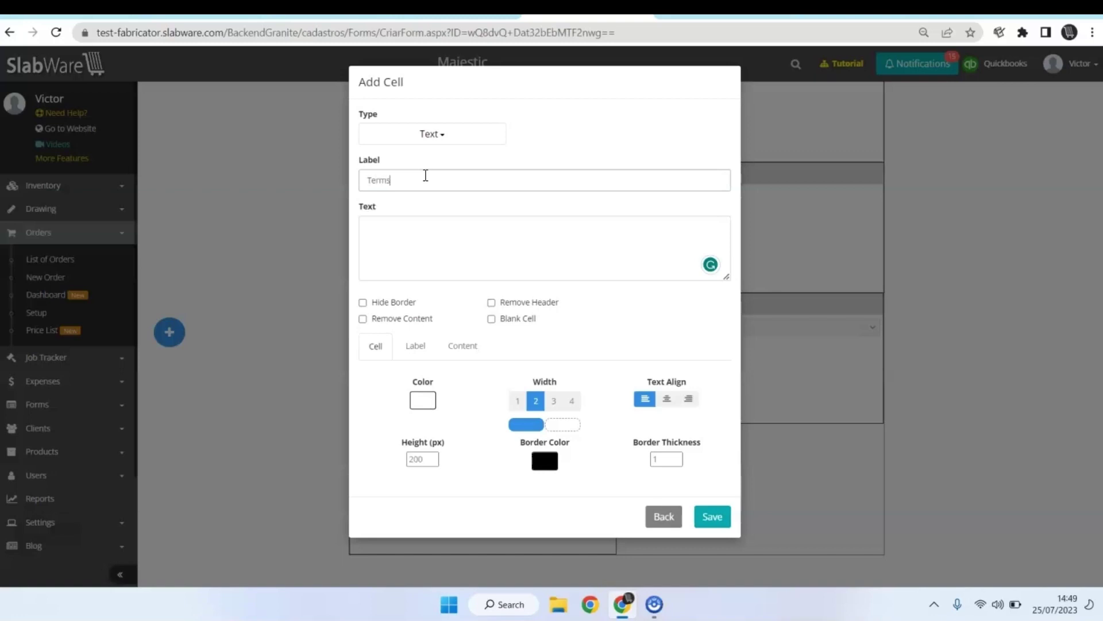
{"action": "left_click", "coordinate": [381, 279]}
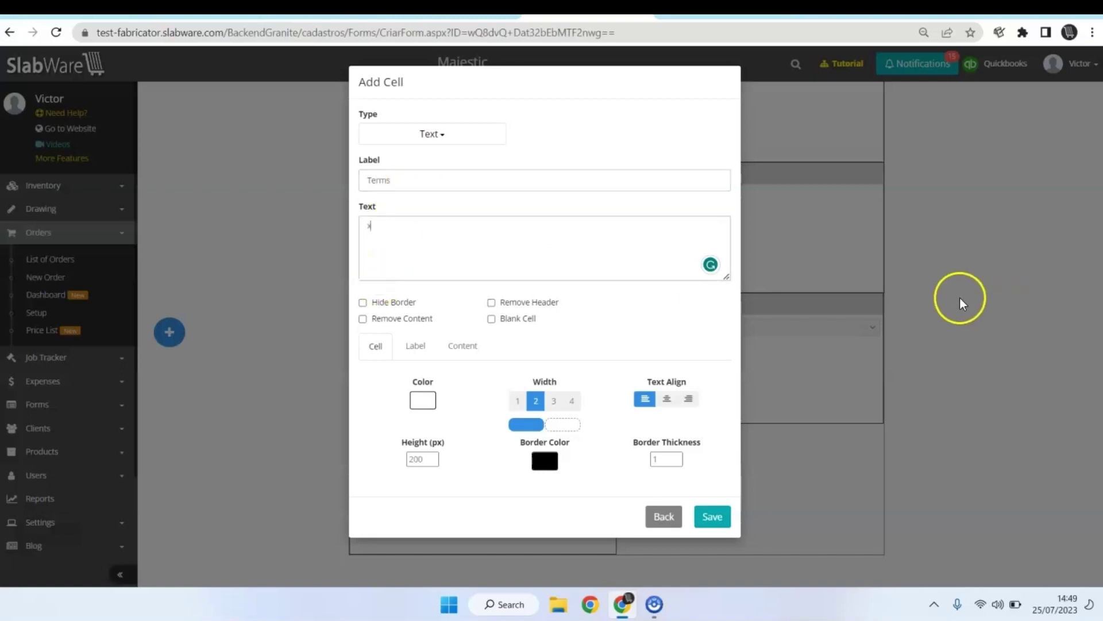
{"action": "left_click", "coordinate": [726, 518]}
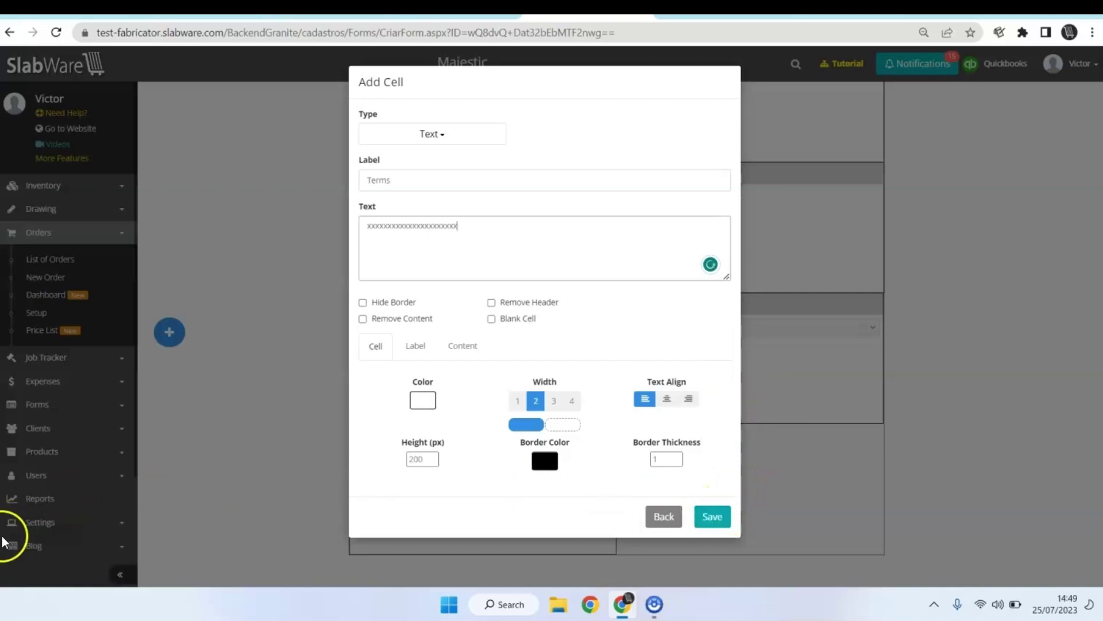
{"action": "left_click", "coordinate": [707, 519]}
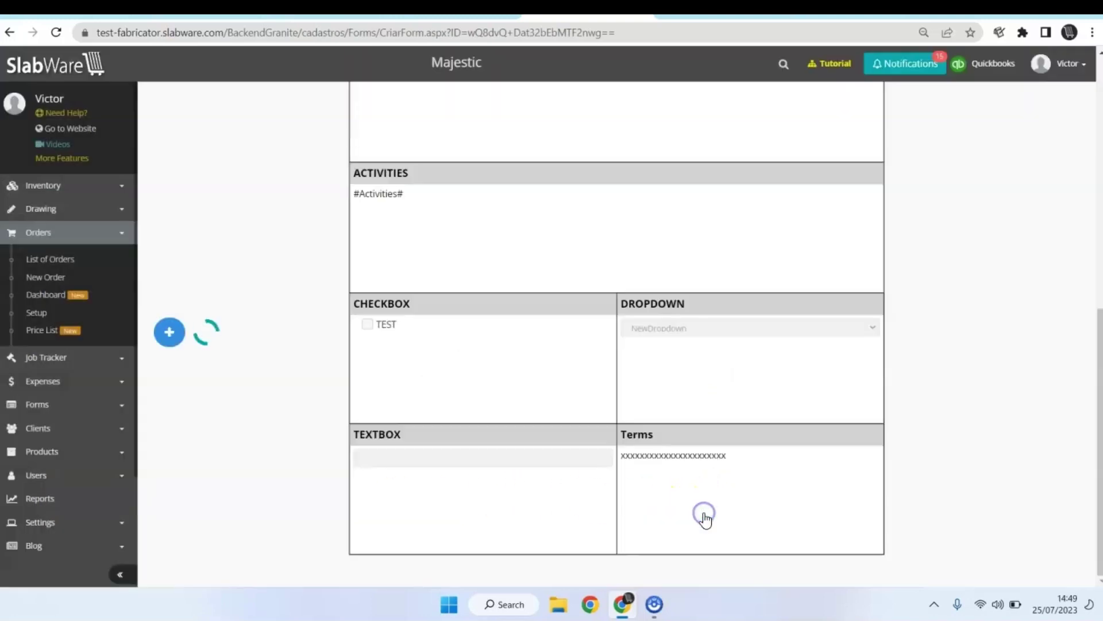
Add a half-width Signature cell showing #Signature# below the Textbox cell.
{"action": "left_click", "coordinate": [169, 331]}
{"action": "left_click", "coordinate": [419, 140]}
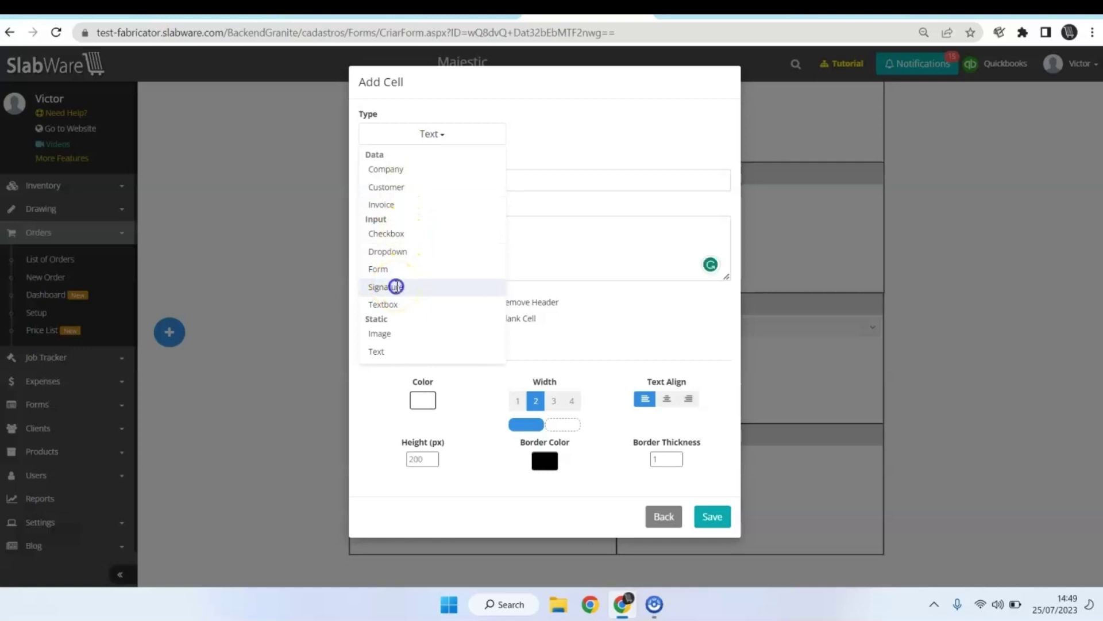
{"action": "left_click", "coordinate": [396, 286]}
{"action": "left_click", "coordinate": [432, 182]}
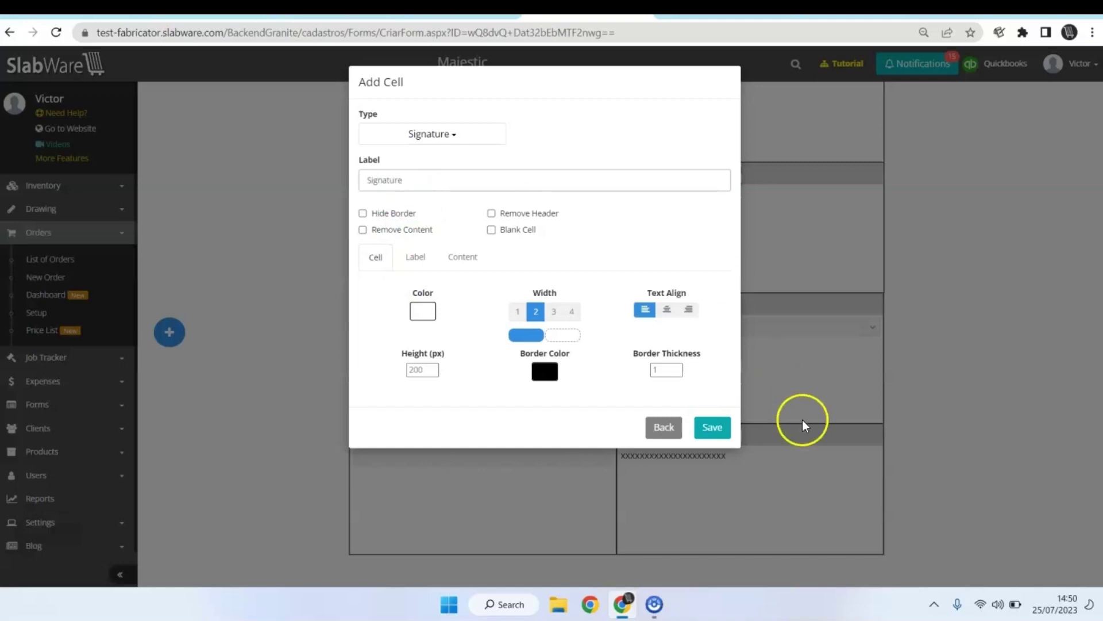
{"action": "left_click", "coordinate": [712, 427]}
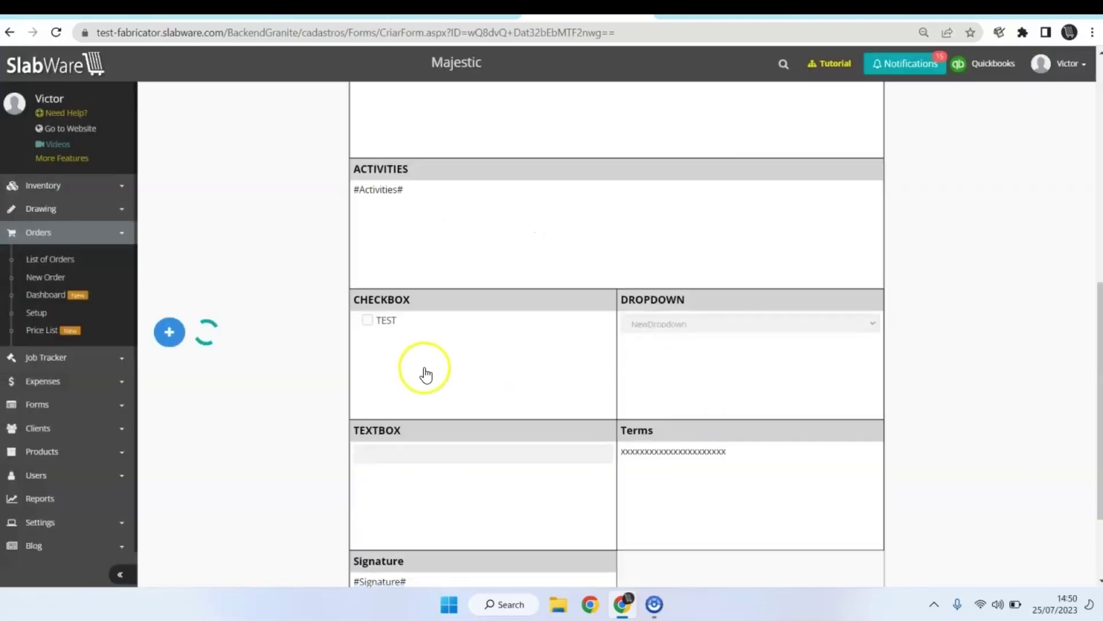
{"action": "scroll", "coordinate": [425, 377], "scroll_direction": "down", "scroll_amount": 2}
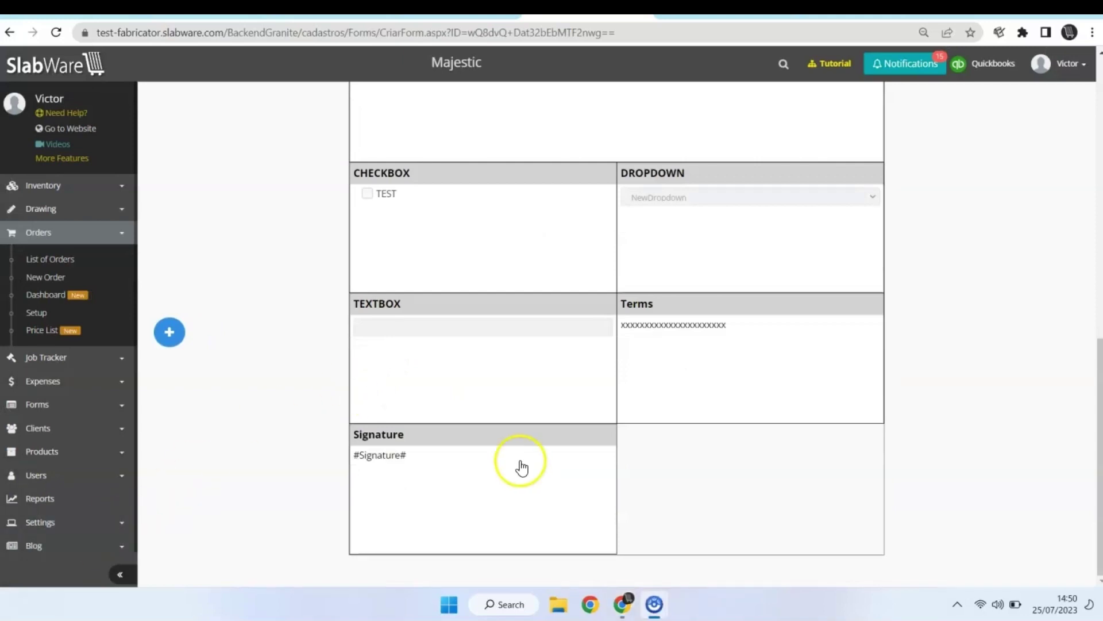
Save the form layout, then open Invoice FORM from invoice 1147 with its data filled in.
{"action": "scroll", "coordinate": [522, 468], "scroll_direction": "up", "scroll_amount": 10}
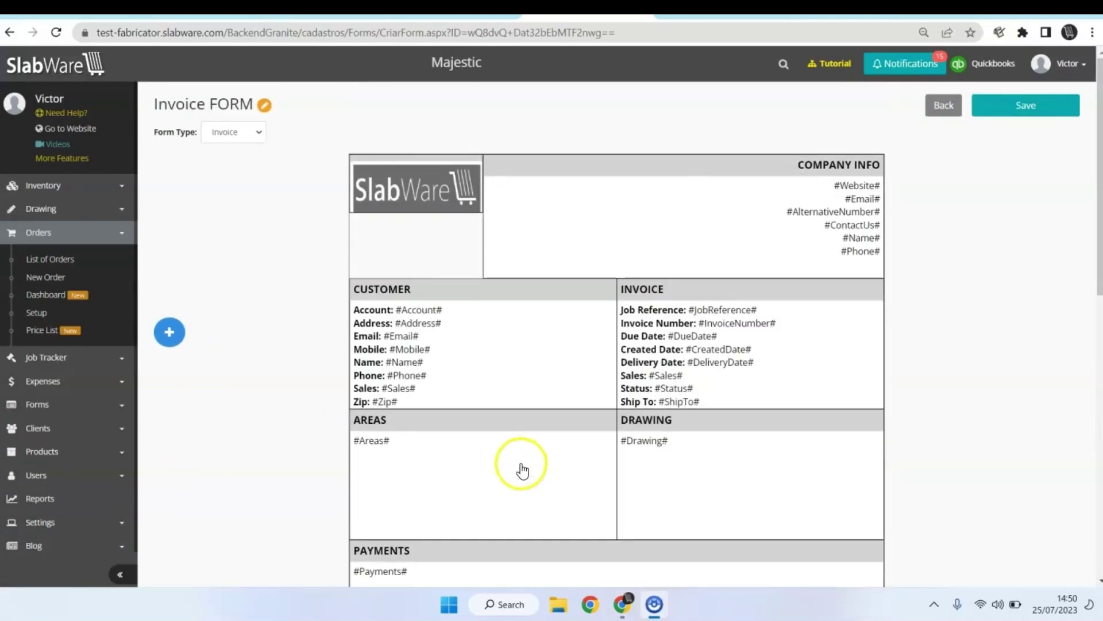
{"action": "left_click", "coordinate": [1007, 111]}
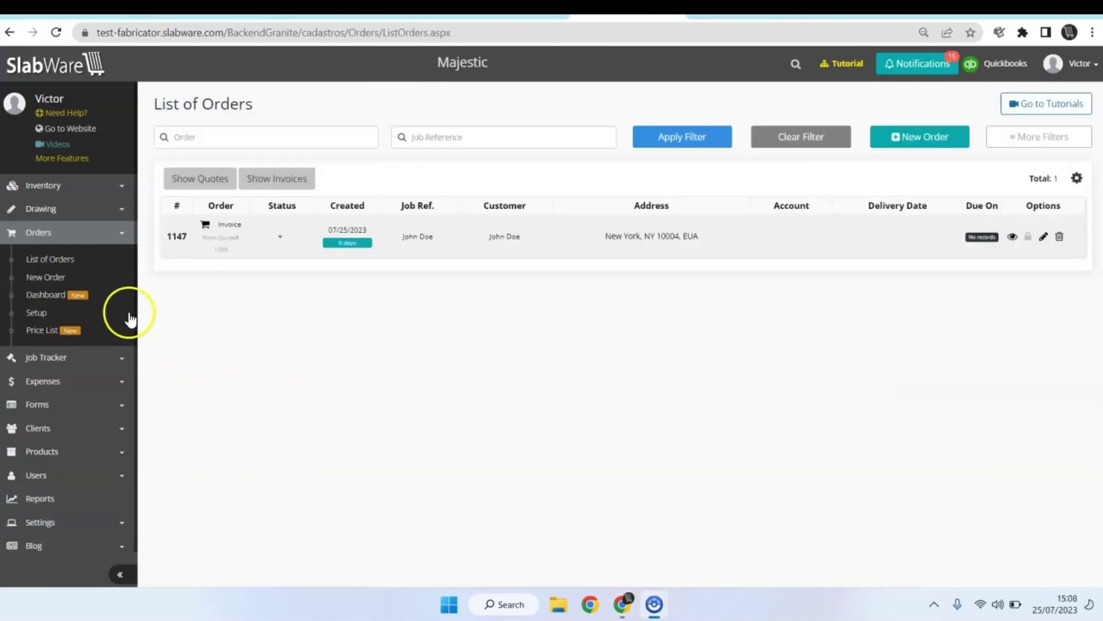
{"action": "left_click", "coordinate": [226, 234]}
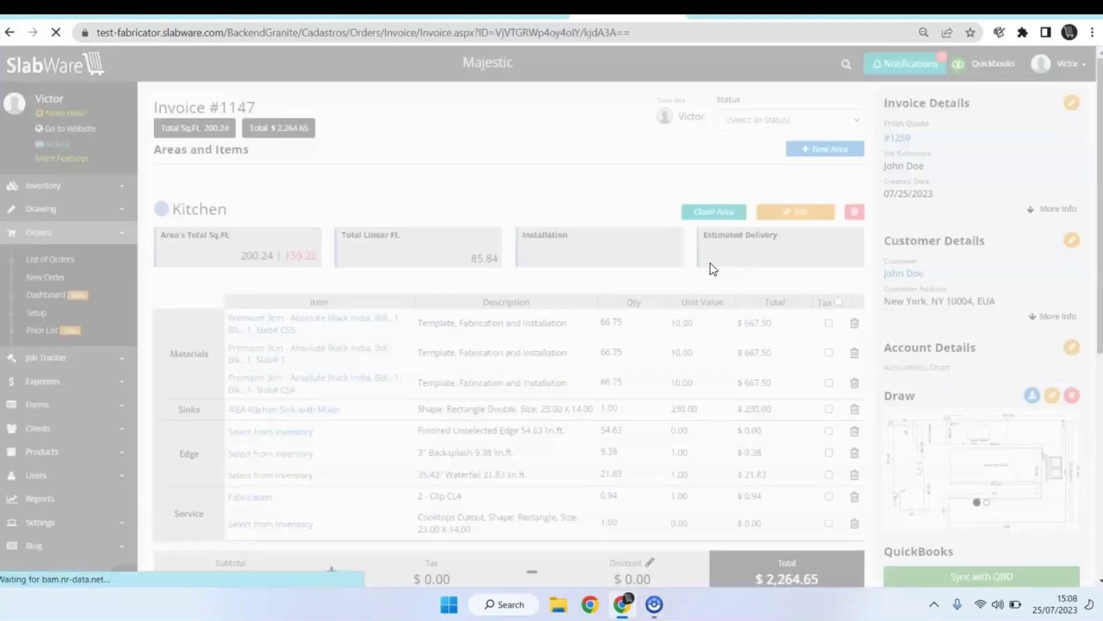
{"action": "scroll", "coordinate": [678, 318], "scroll_direction": "down", "scroll_amount": 6}
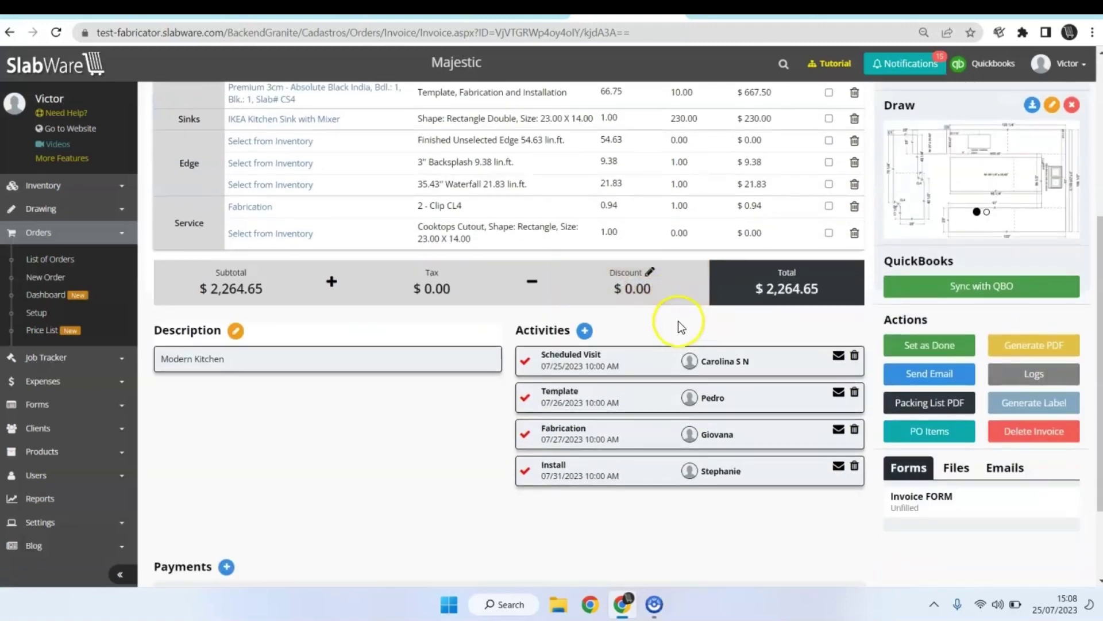
{"action": "scroll", "coordinate": [833, 391], "scroll_direction": "down", "scroll_amount": 1}
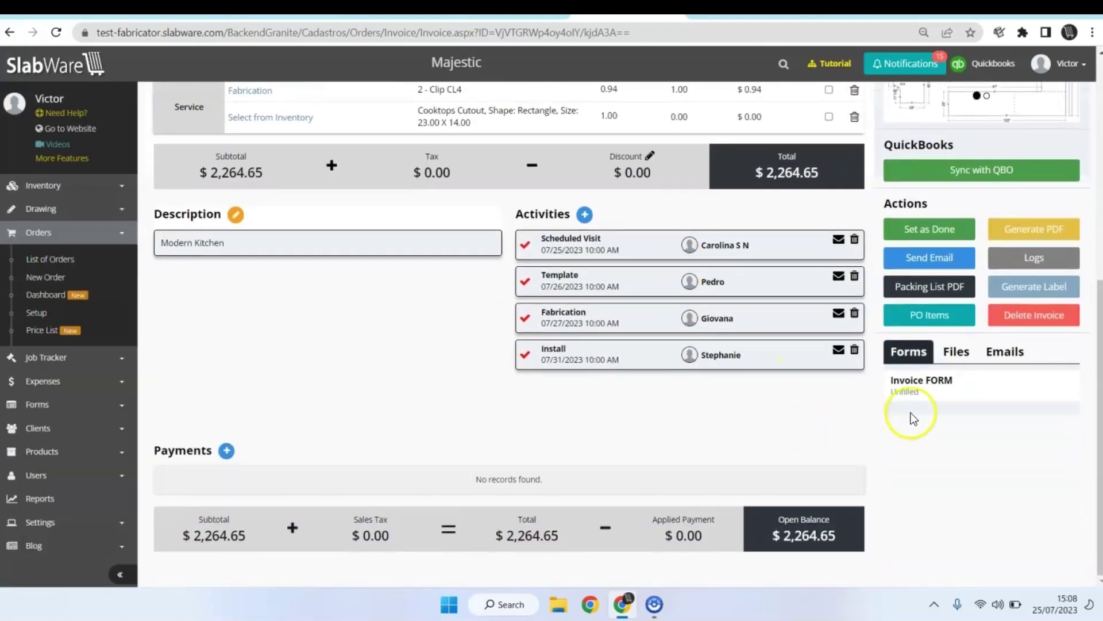
{"action": "left_click", "coordinate": [931, 385]}
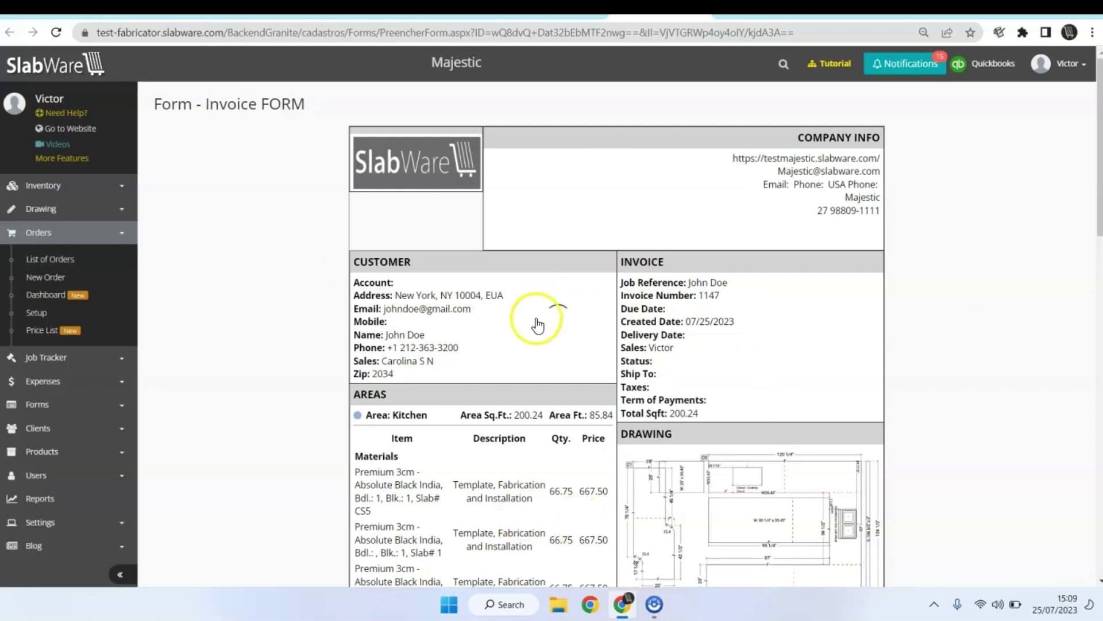
Toggle the TEST checkbox and open and search the dropdown's options.
{"action": "scroll", "coordinate": [535, 320], "scroll_direction": "down", "scroll_amount": 1}
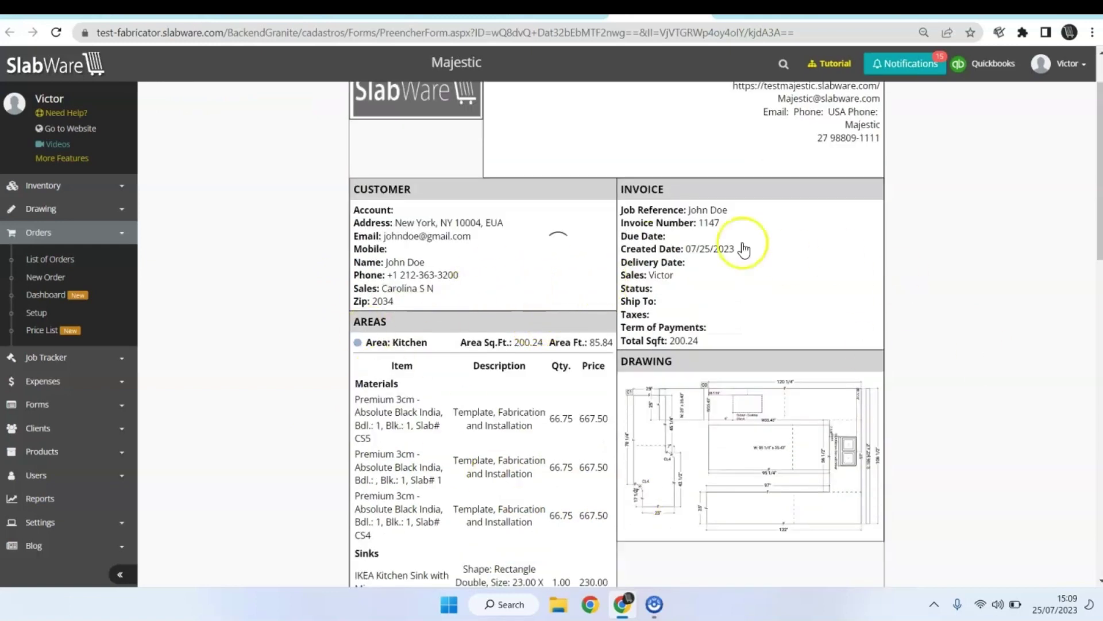
{"action": "scroll", "coordinate": [533, 305], "scroll_direction": "down", "scroll_amount": 1}
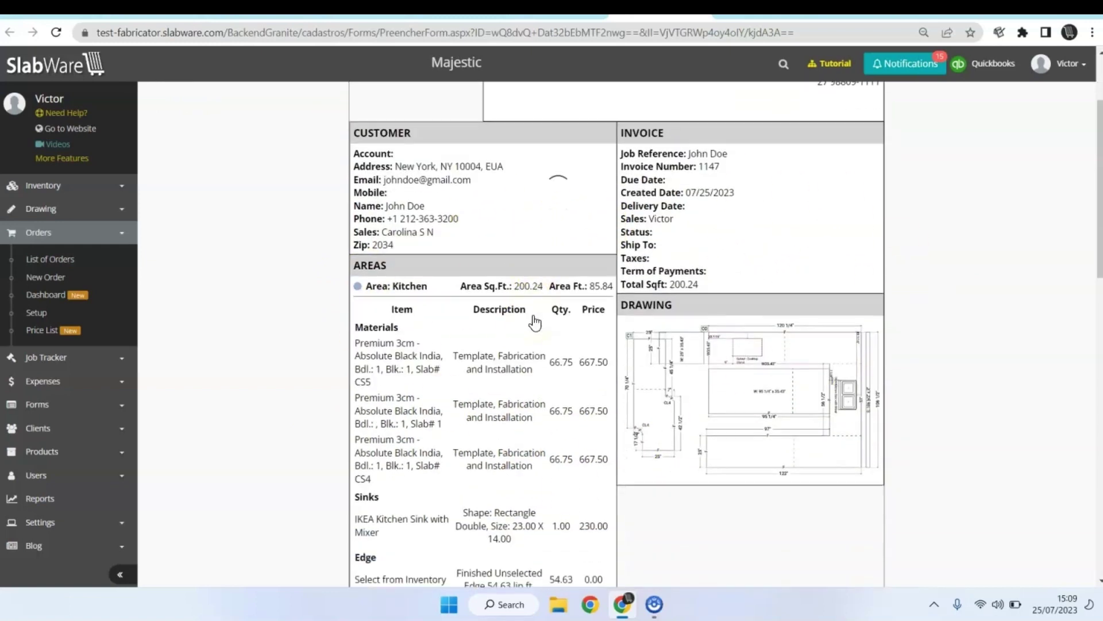
{"action": "scroll", "coordinate": [610, 336], "scroll_direction": "down", "scroll_amount": 12}
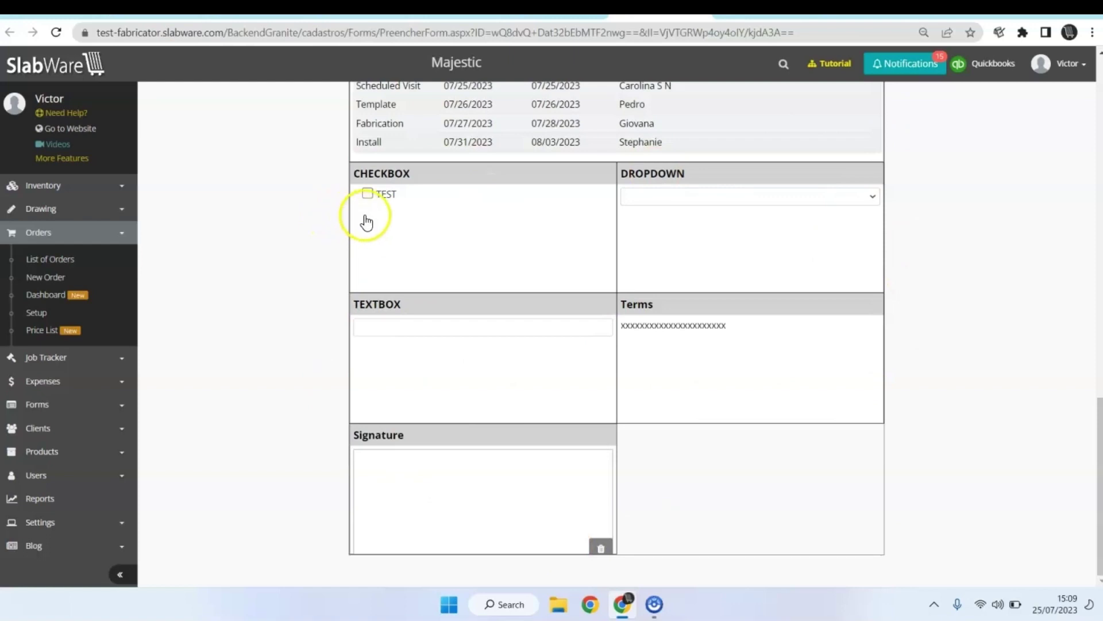
{"action": "left_click", "coordinate": [369, 194]}
{"action": "left_click", "coordinate": [671, 197]}
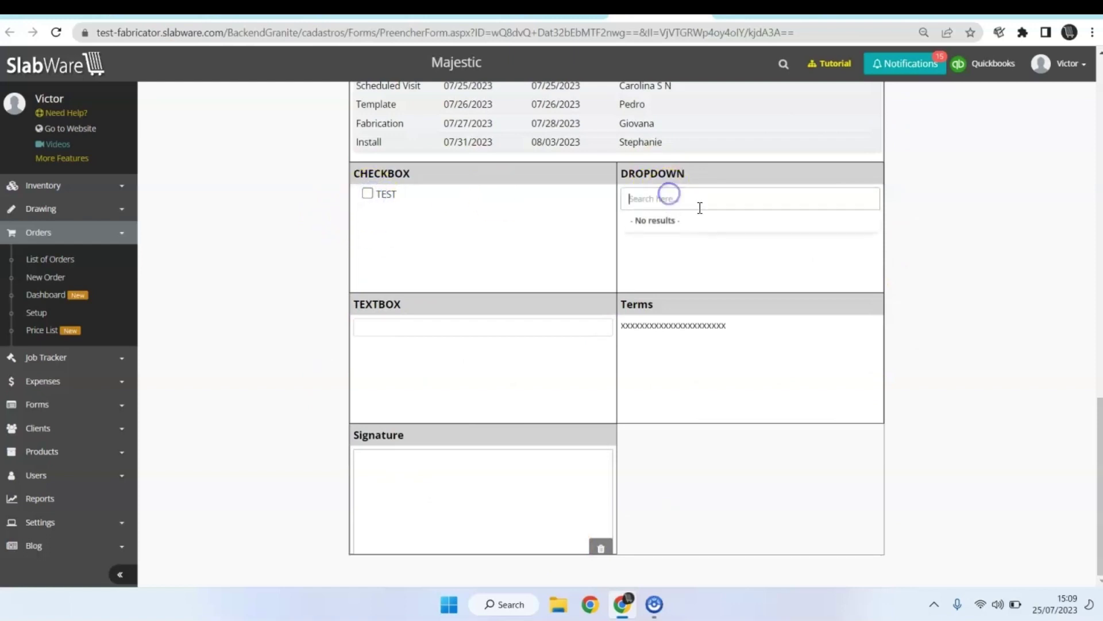
{"action": "left_click", "coordinate": [680, 200]}
Enter text in TEXTBOX, draw and clear a signature, then export the form as PDF.
{"action": "left_click", "coordinate": [455, 323]}
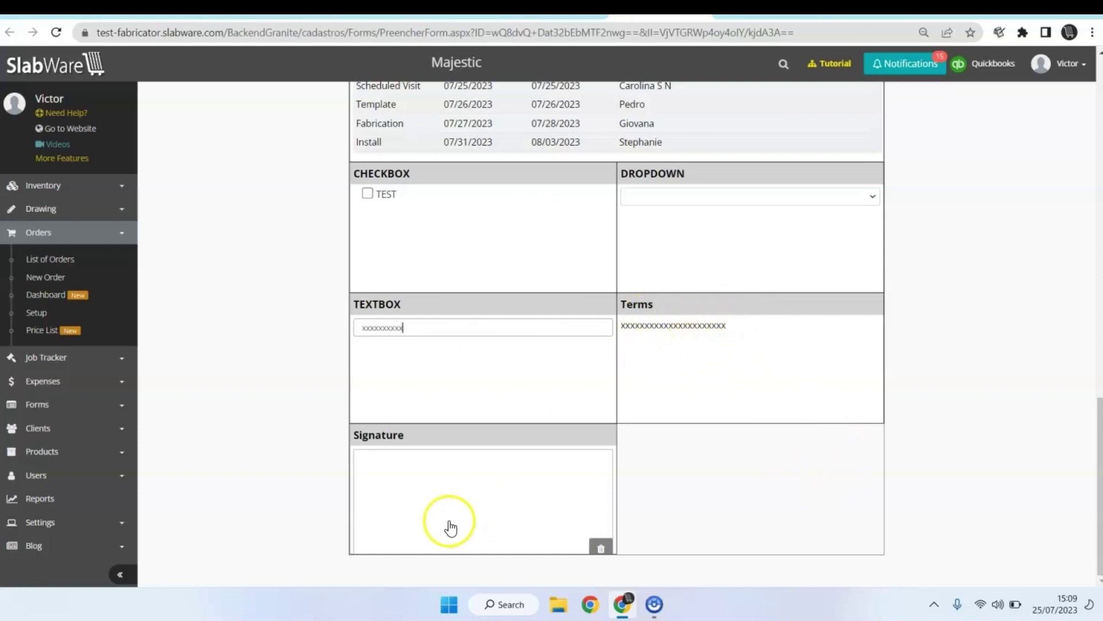
{"action": "left_click", "coordinate": [405, 493]}
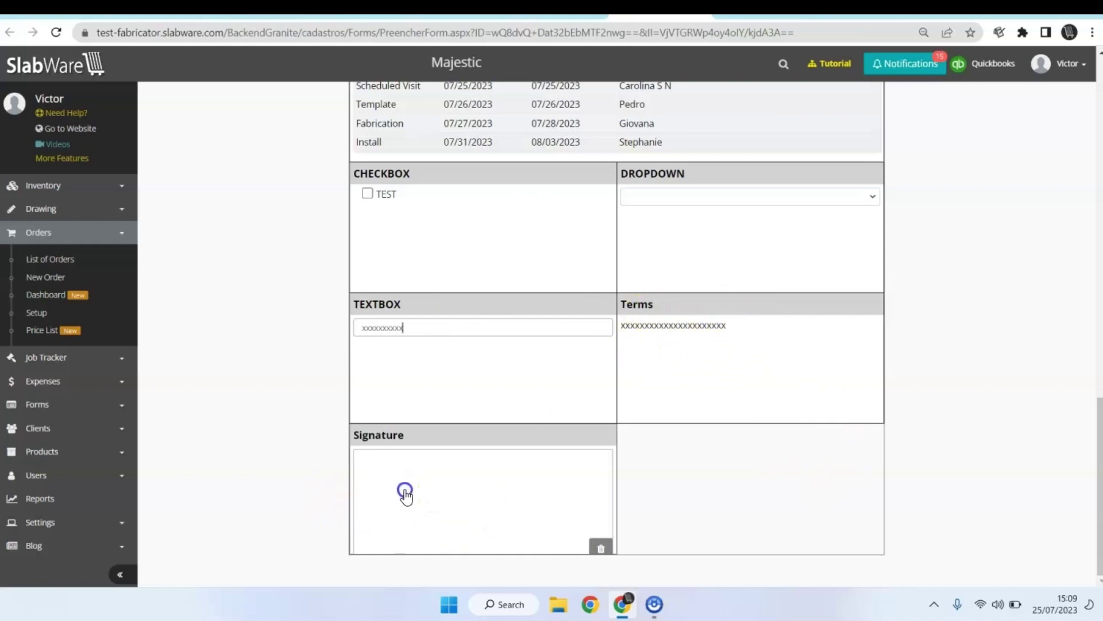
{"action": "mouse_move", "coordinate": [474, 493]}
{"action": "left_mouse_down"}
{"action": "mouse_move", "coordinate": [483, 507]}
{"action": "mouse_move", "coordinate": [578, 502]}
{"action": "left_mouse_up"}
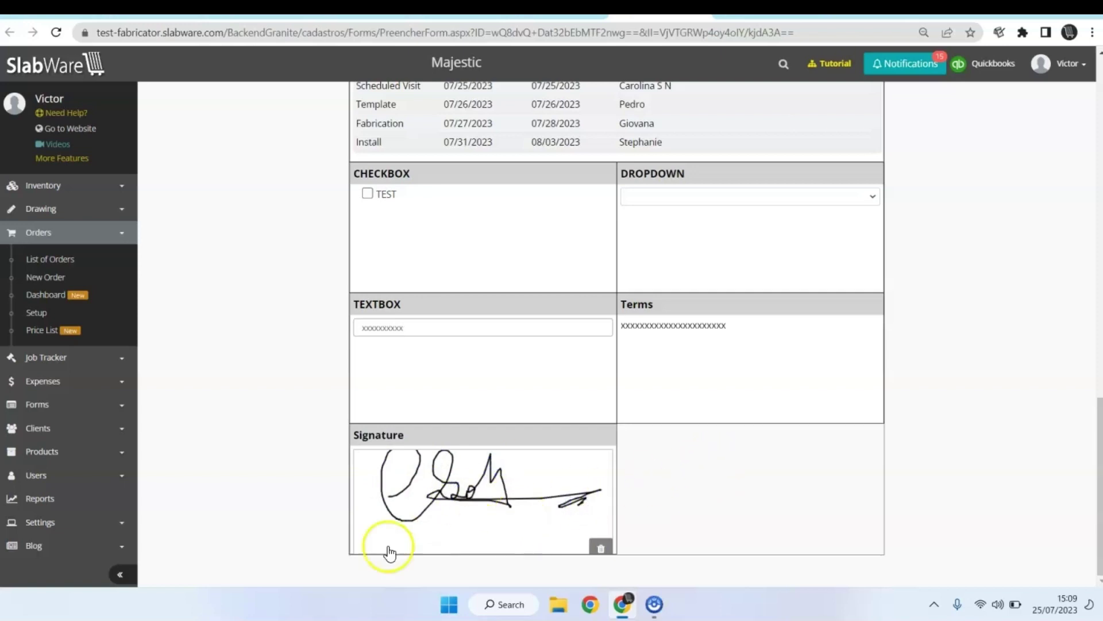
{"action": "left_click", "coordinate": [600, 547]}
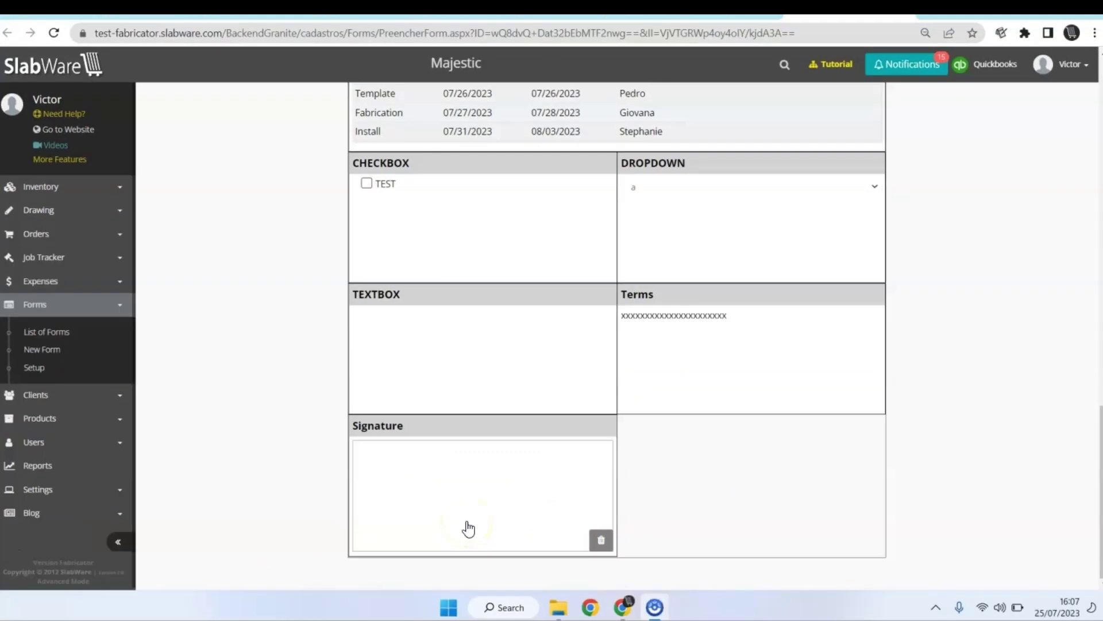
{"action": "scroll", "coordinate": [468, 526], "scroll_direction": "up", "scroll_amount": 20}
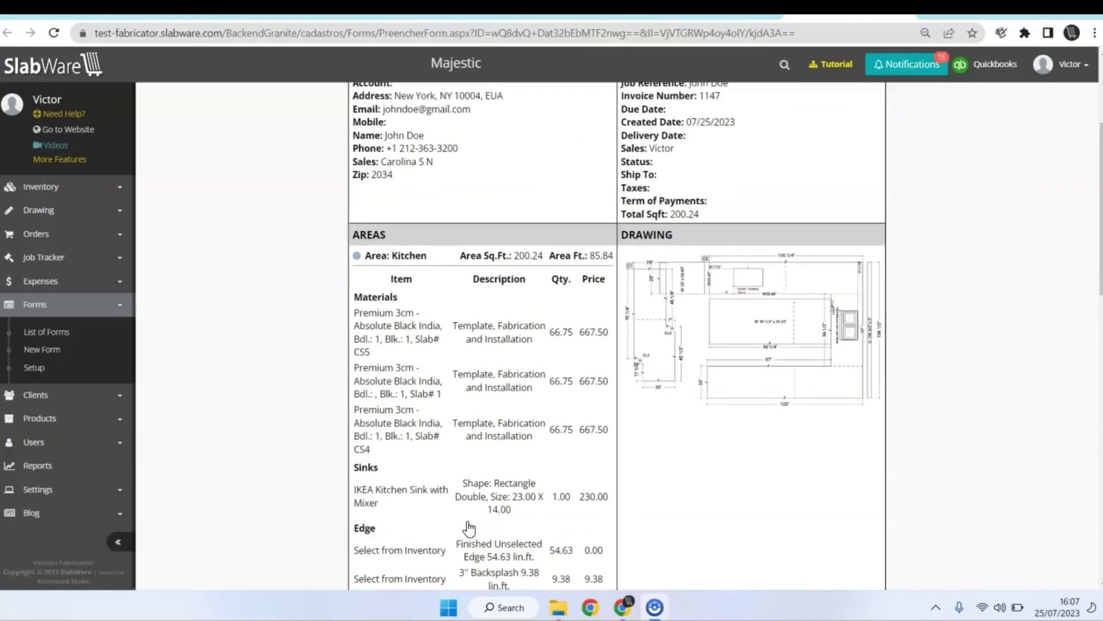
{"action": "left_click", "coordinate": [907, 108]}
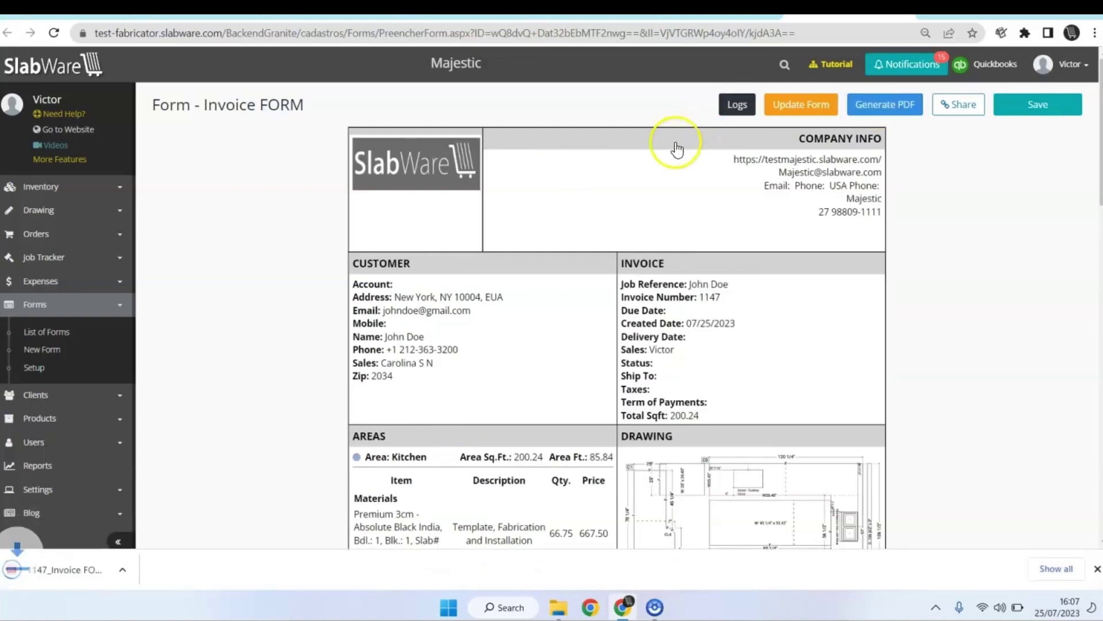
Open the downloaded invoice PDF, scroll through both pages, and return to the SlabWare form.
{"action": "left_click", "coordinate": [117, 562]}
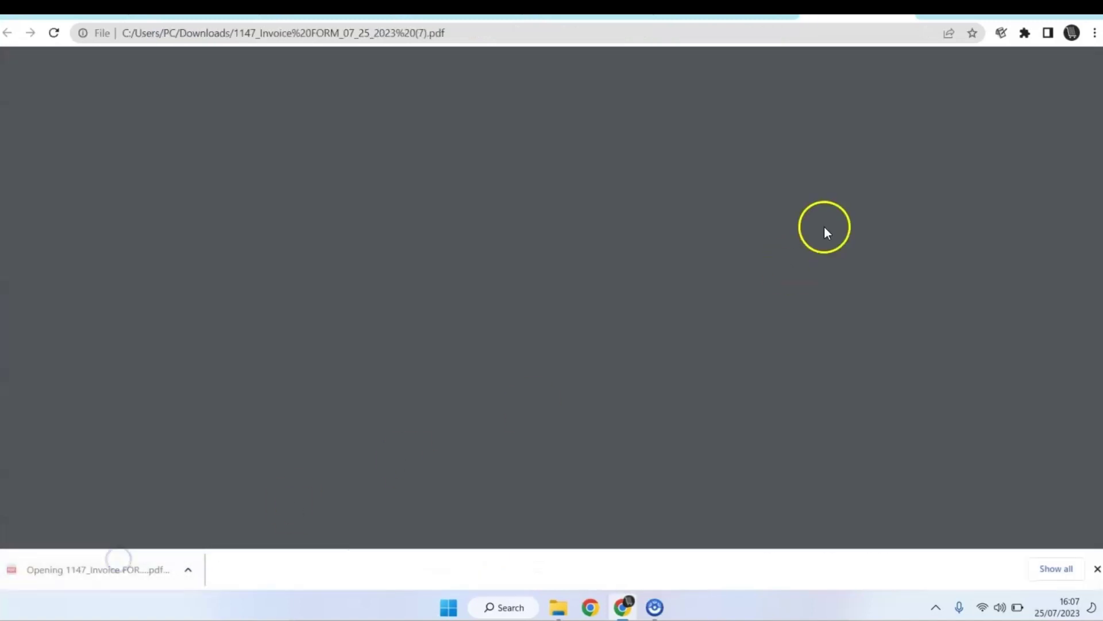
{"action": "scroll", "coordinate": [711, 262], "scroll_direction": "down", "scroll_amount": 10}
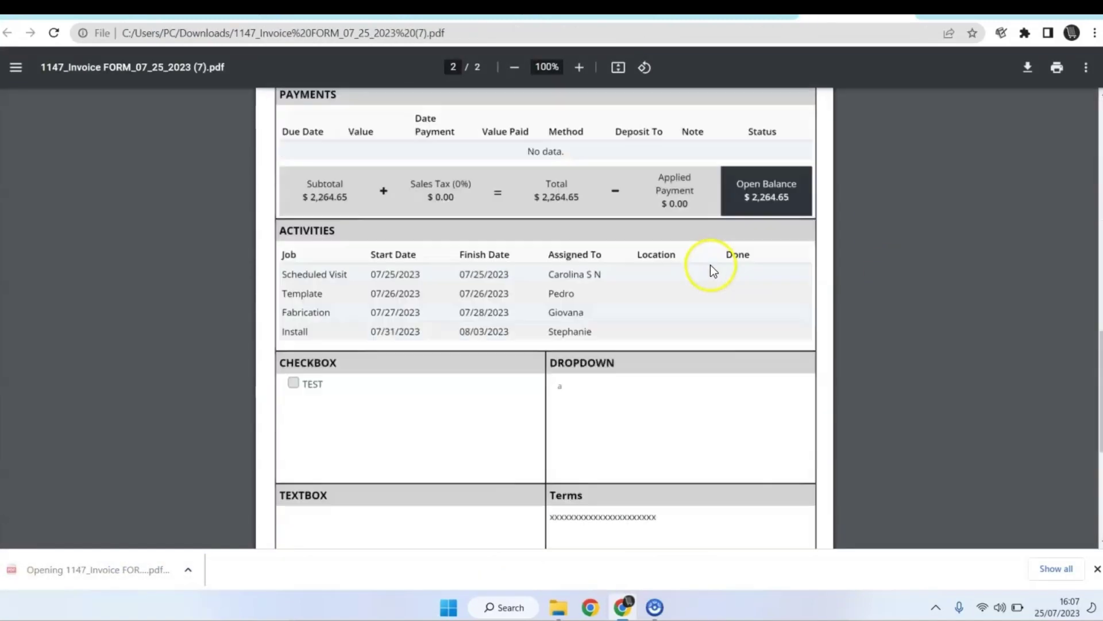
{"action": "scroll", "coordinate": [711, 271], "scroll_direction": "down", "scroll_amount": 5}
{"action": "scroll", "coordinate": [713, 277], "scroll_direction": "up", "scroll_amount": 12}
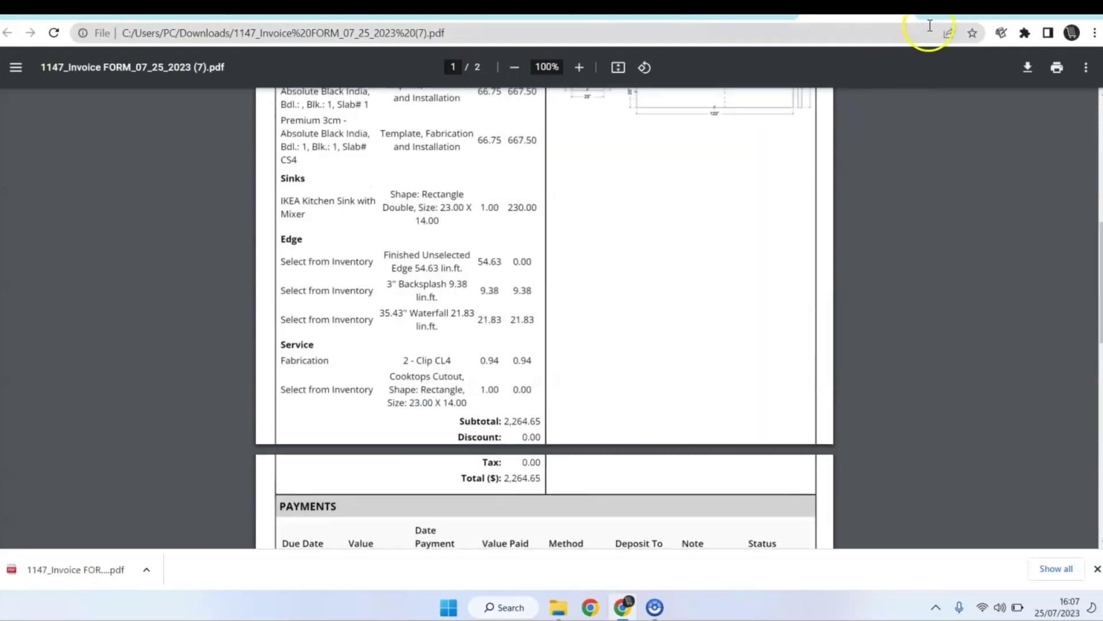
{"action": "left_click", "coordinate": [907, 13]}
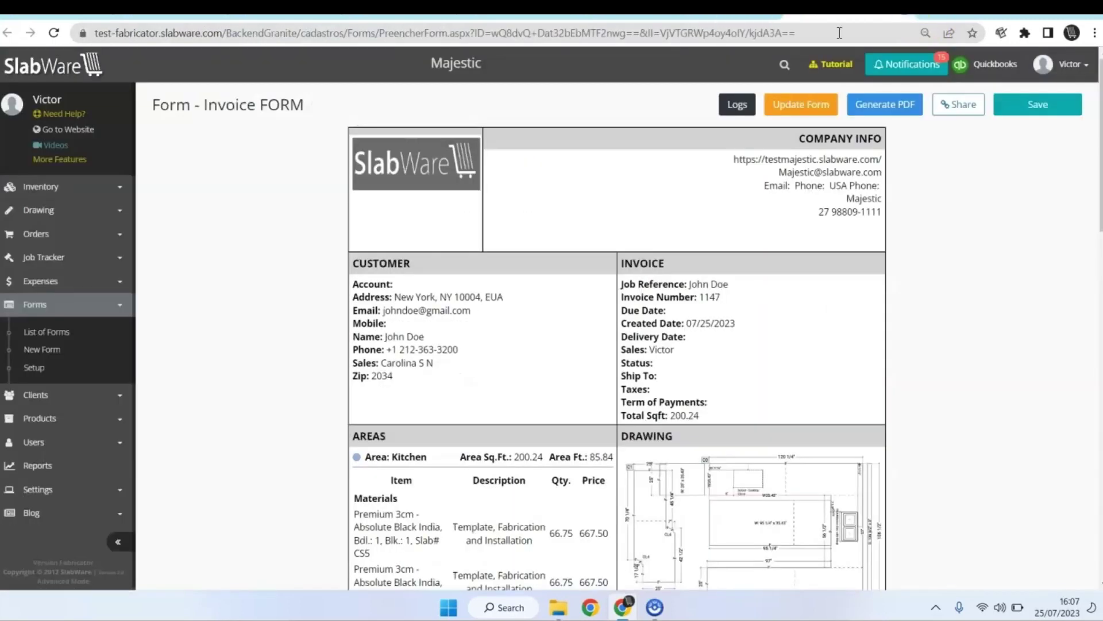
Email the filled Invoice FORM to the customer via Share Form and check the invoice's email log.
{"action": "left_click", "coordinate": [959, 108]}
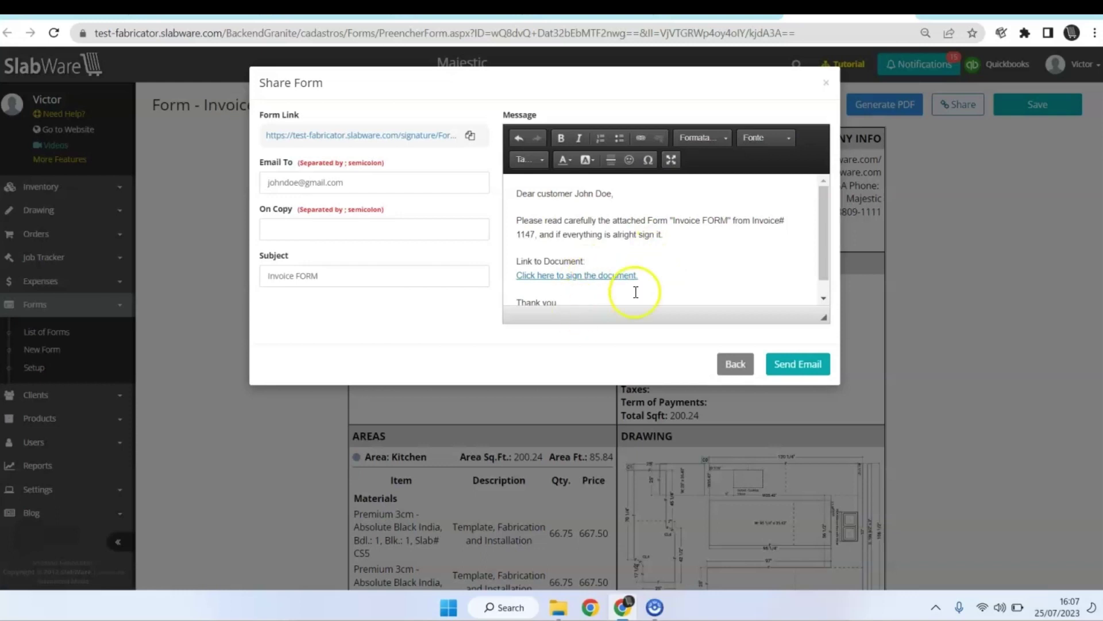
{"action": "left_click", "coordinate": [809, 365]}
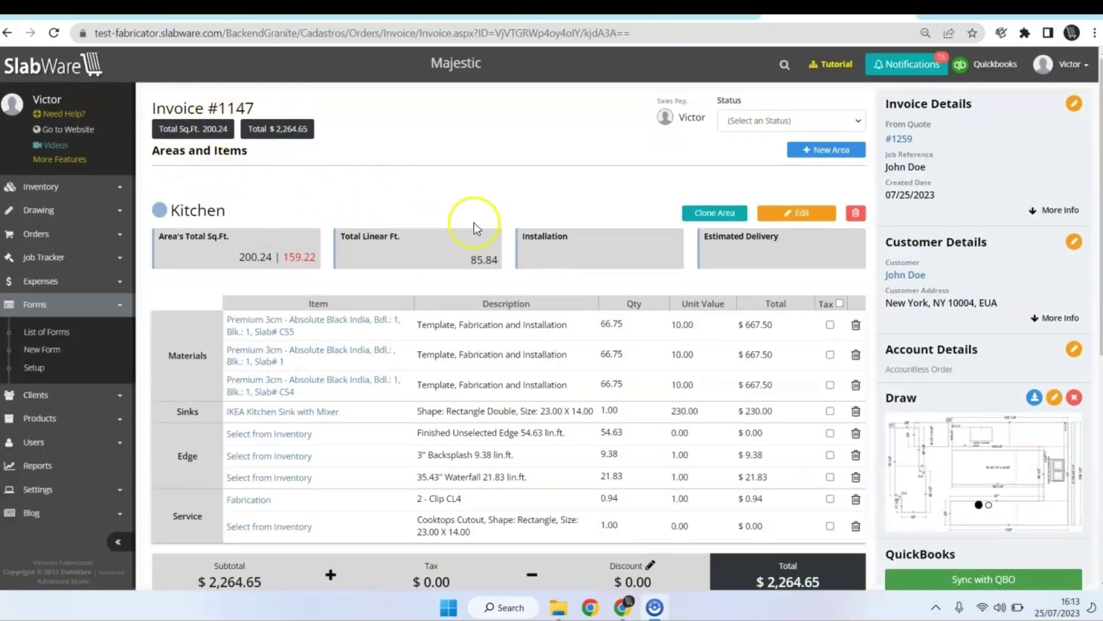
{"action": "scroll", "coordinate": [517, 230], "scroll_direction": "down", "scroll_amount": 5}
{"action": "scroll", "coordinate": [533, 241], "scroll_direction": "down", "scroll_amount": 1}
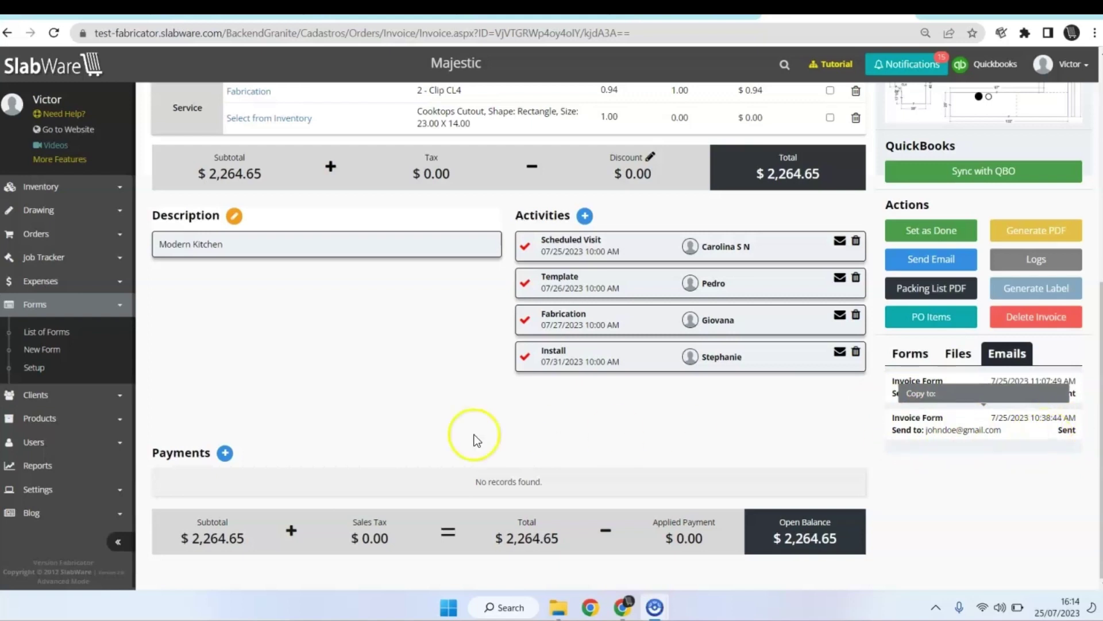
{"action": "scroll", "coordinate": [509, 427], "scroll_direction": "up", "scroll_amount": 7}
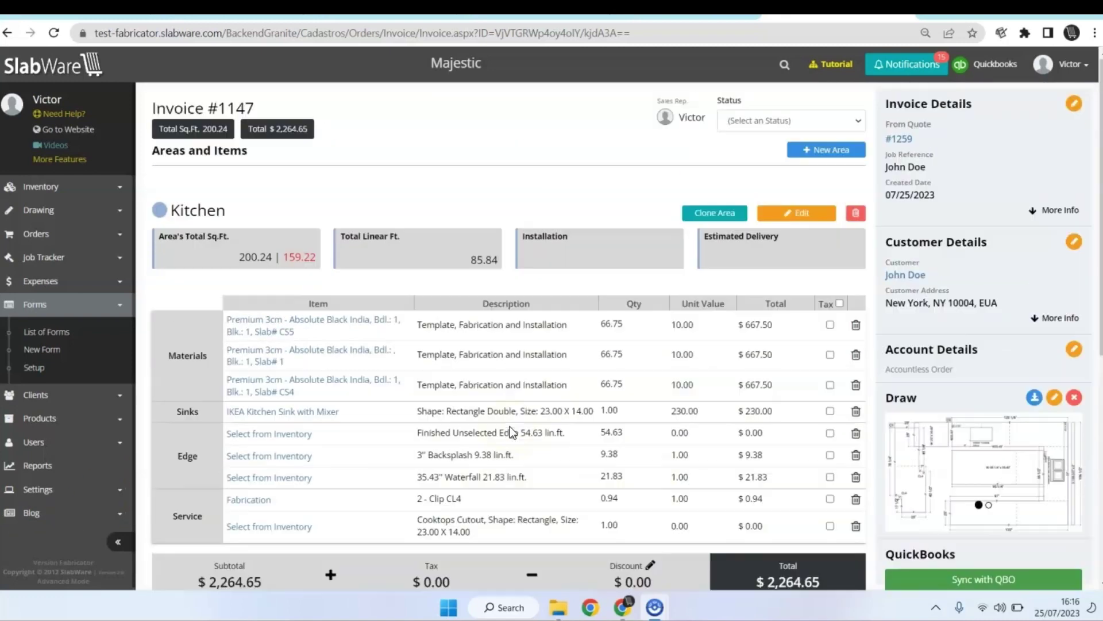